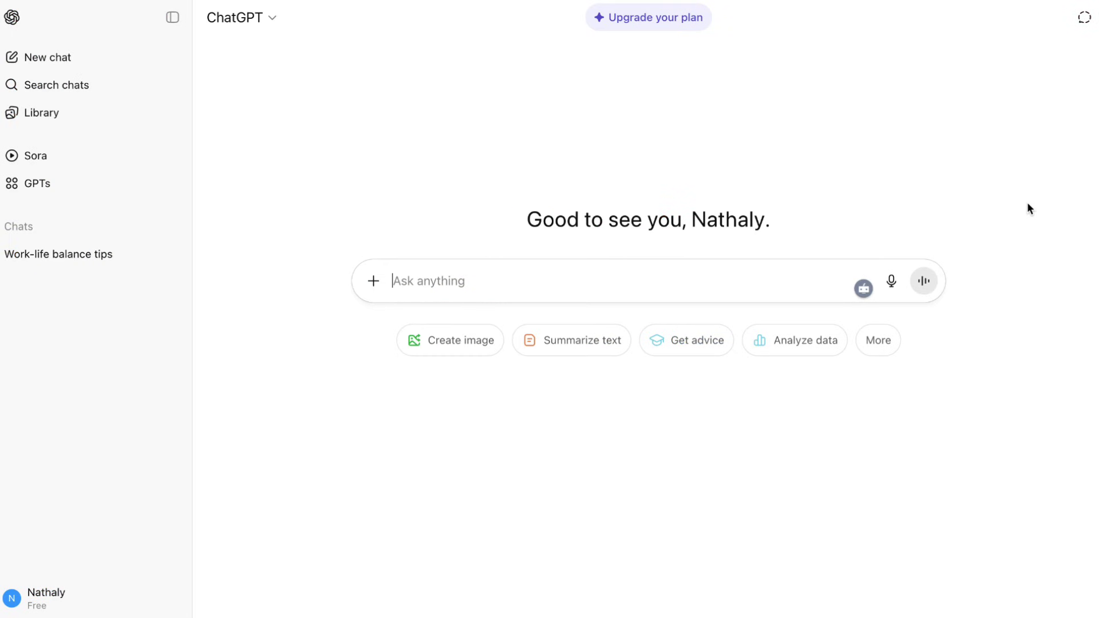
# Enter 'Content creator' as the occupation in the Customize ChatGPT dialog
pyautogui.write('ontent creator')
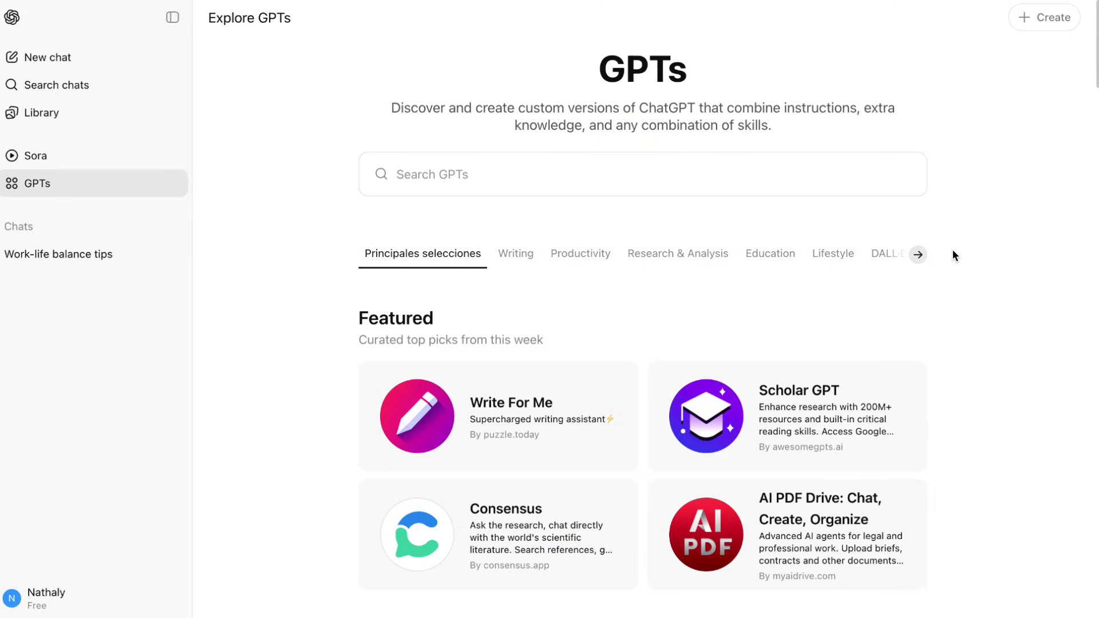
# Jump to the Programming GPTs category, then scroll back up to the Productivity picks
pyautogui.click(918, 254)
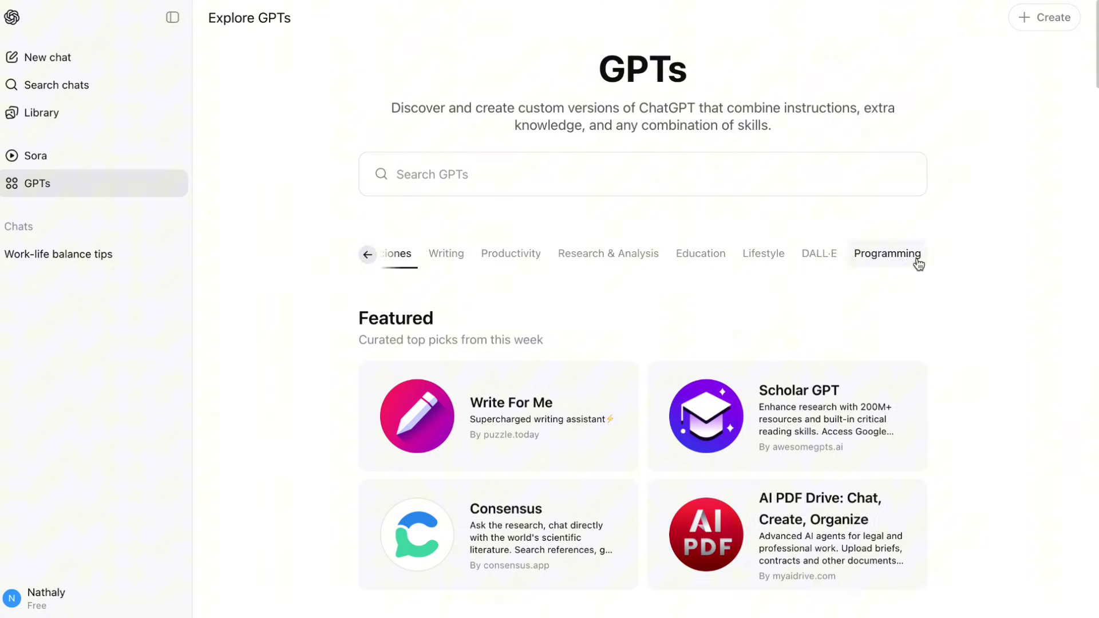
pyautogui.click(849, 256)
pyautogui.scroll(2, 960, 270)
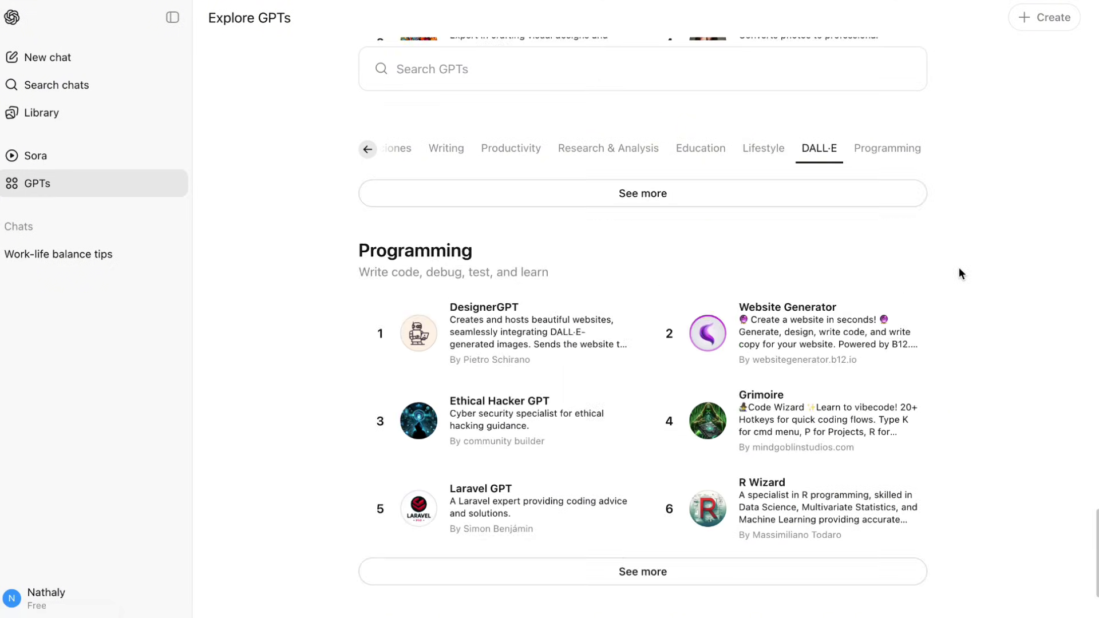
pyautogui.scroll(10, 804, 468)
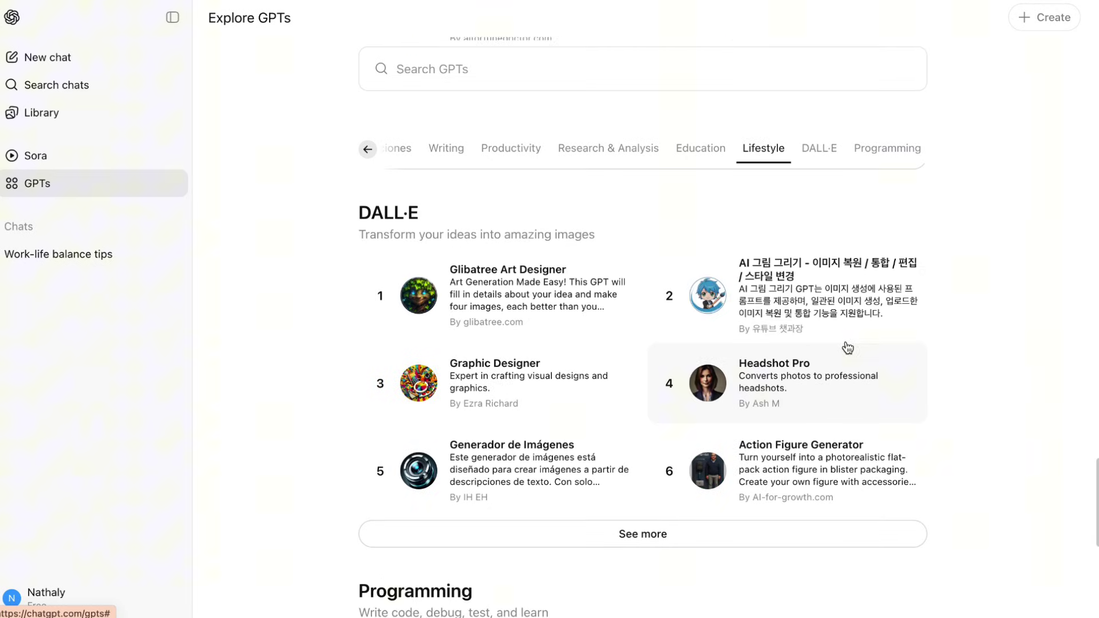
pyautogui.scroll(12, 924, 310)
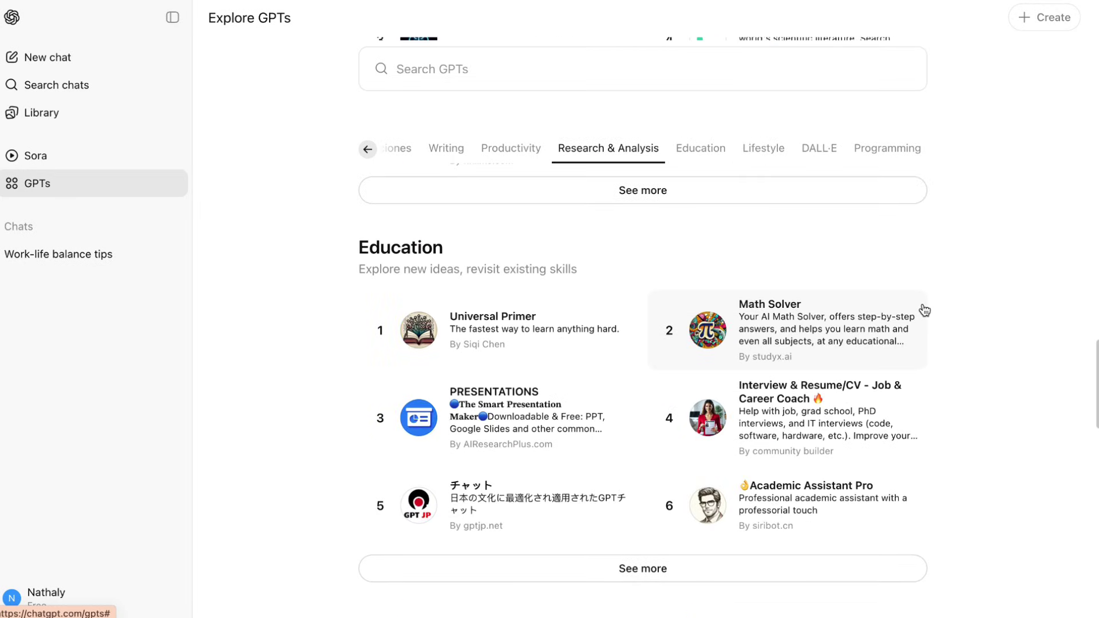
pyautogui.scroll(5, 925, 310)
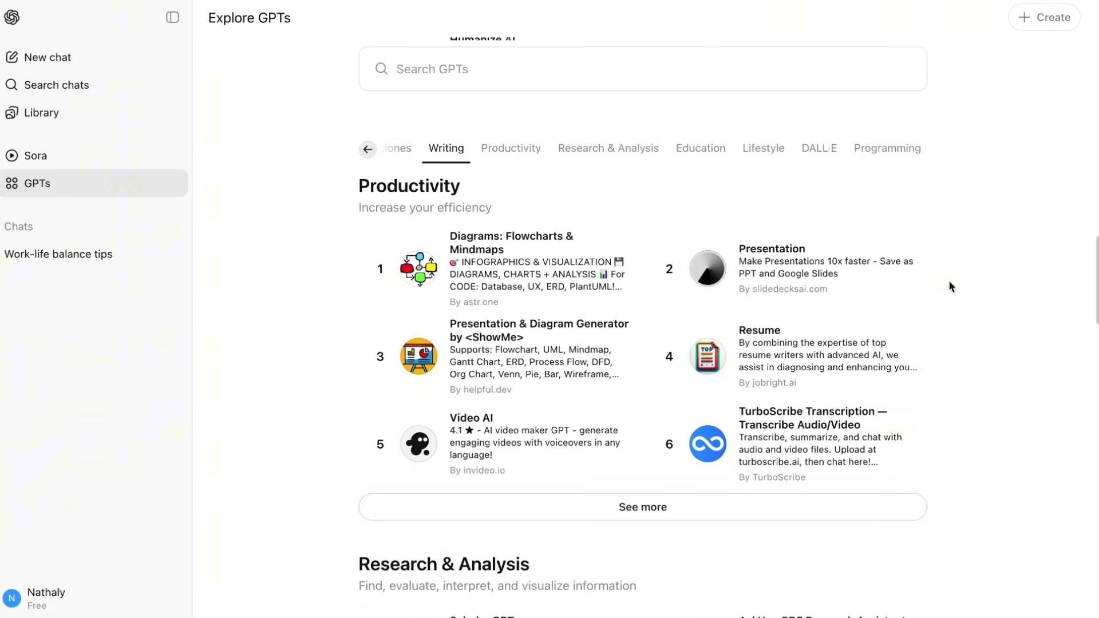
pyautogui.scroll(2, 951, 287)
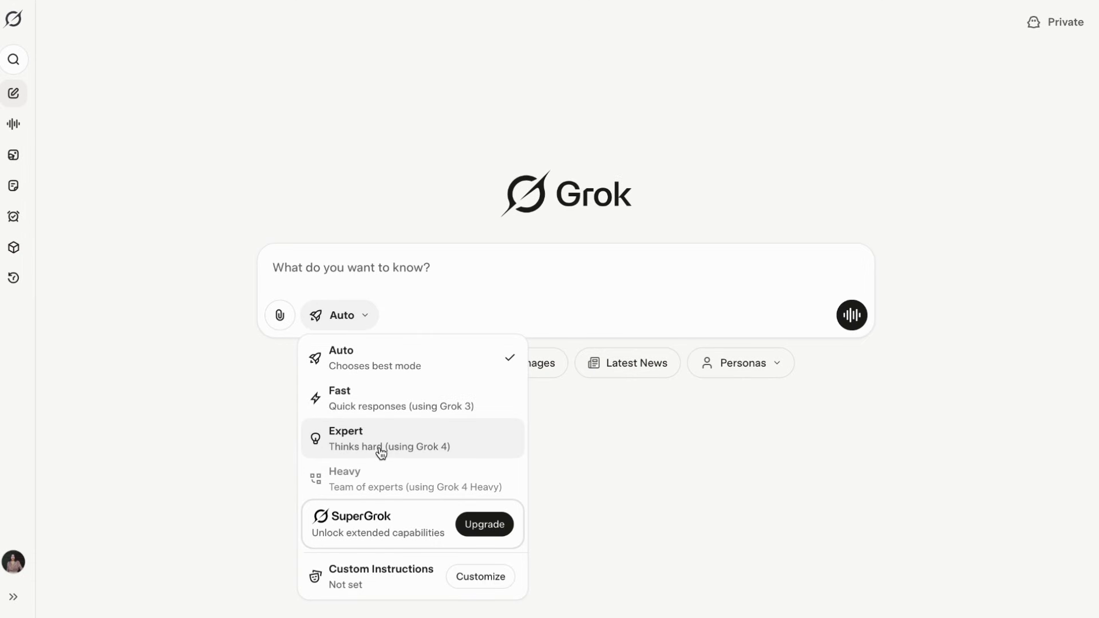
# Switch Grok to Expert mode and view the available personas
pyautogui.click(381, 452)
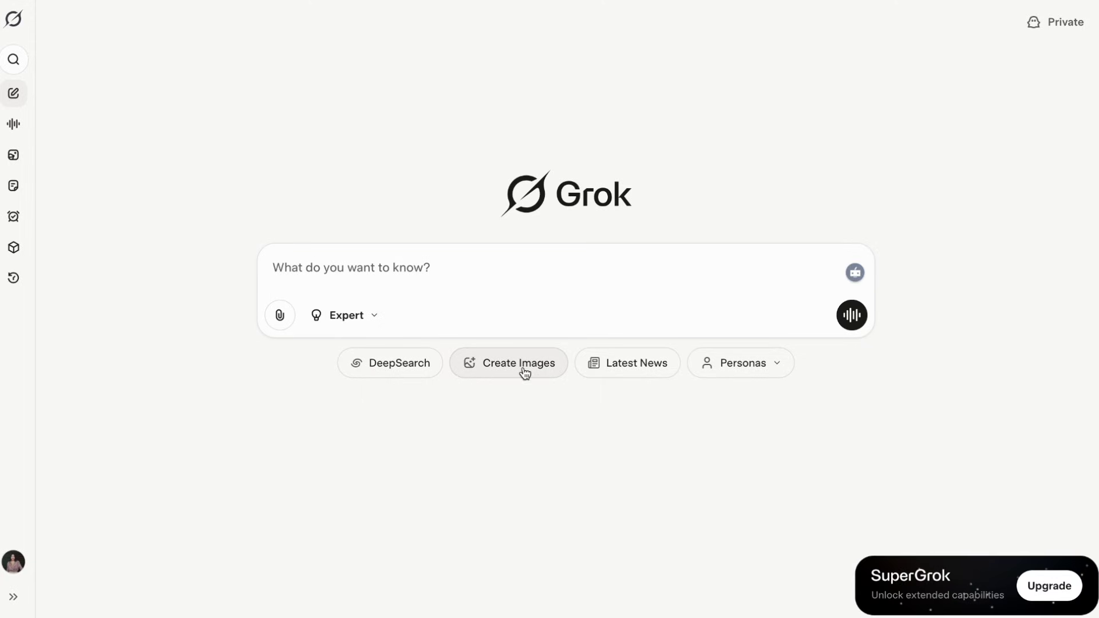
pyautogui.click(755, 368)
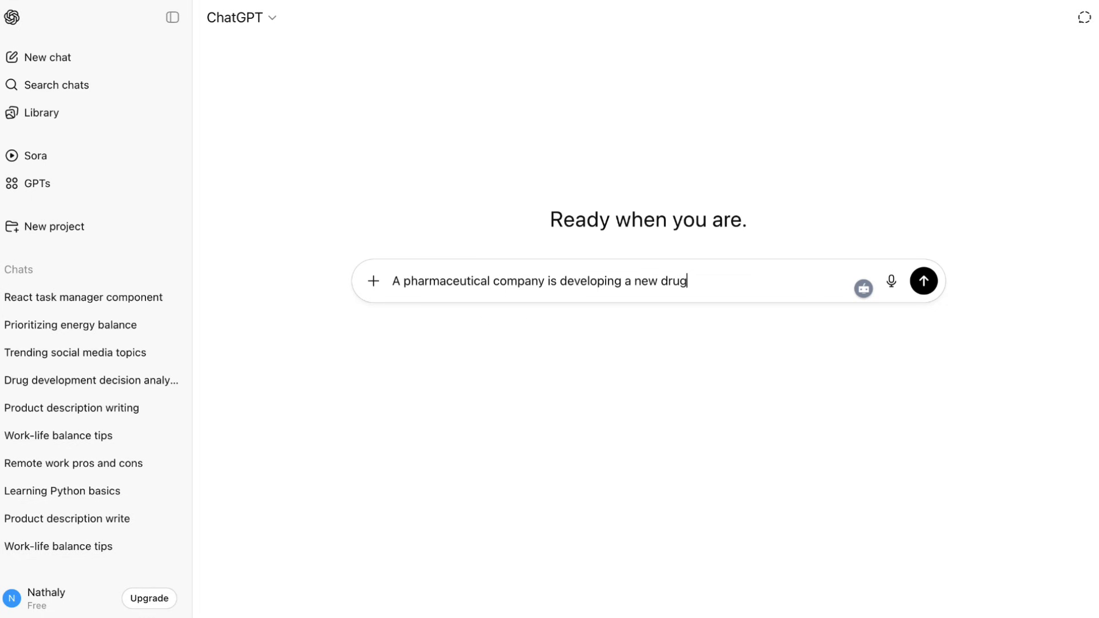
# Send the drug prompt (85% efficacy, 12% mild side effects) and highlight the break-even table
pyautogui.write('They have data showing: 85% efficacy in initial trials, but a 12% rate of mild side effects and 3% severe reactions. The drug costs $200M to bring to market, competitors have 60% efficacy drugs with 8% mild side effects, and the target market is 2 million patients annually. Should they proceed with development? Walk me through your reasoning step by step.')
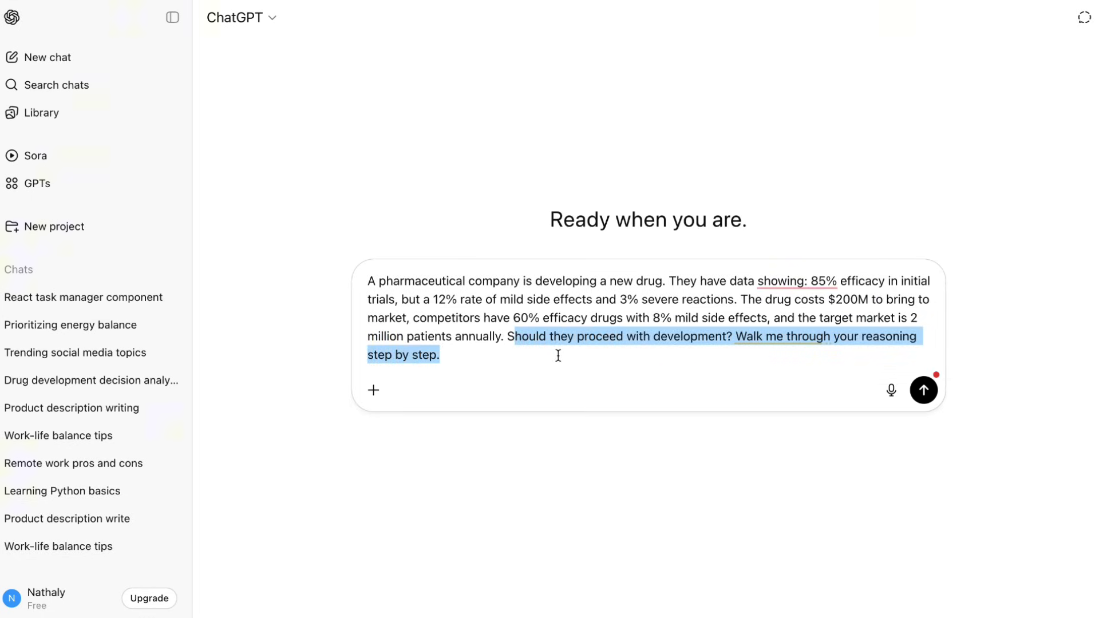
pyautogui.press('Return')
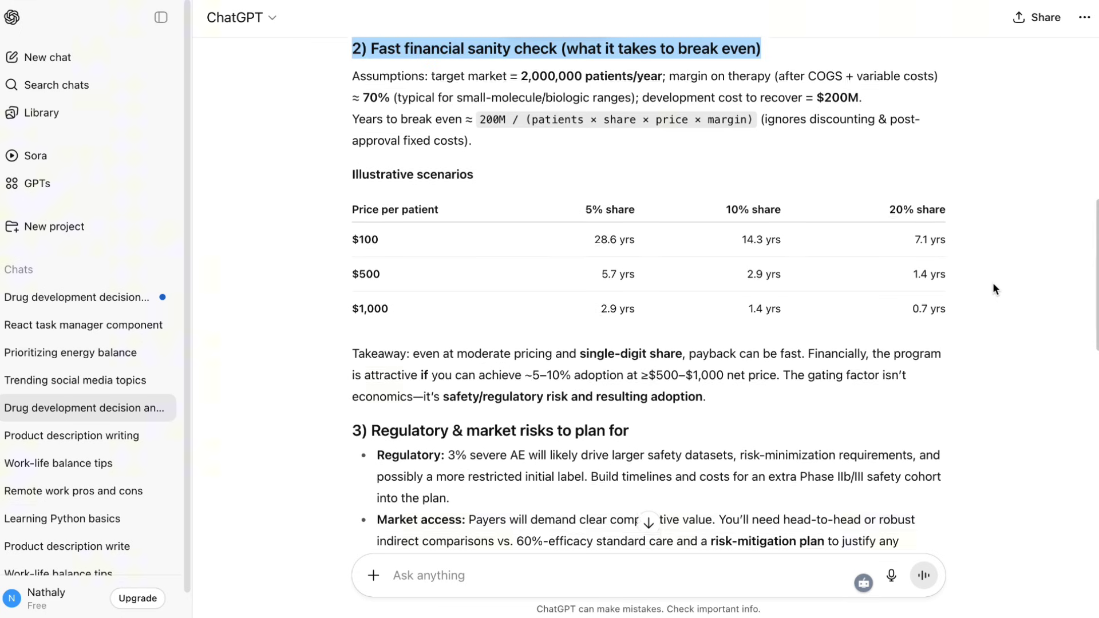
pyautogui.scroll(-2, 507, 217)
pyautogui.moveTo(352, 128); pyautogui.dragTo(978, 275)
# Highlight further answer sections down to the conditional GO Recommendation heading
pyautogui.scroll(-4, 727, 335)
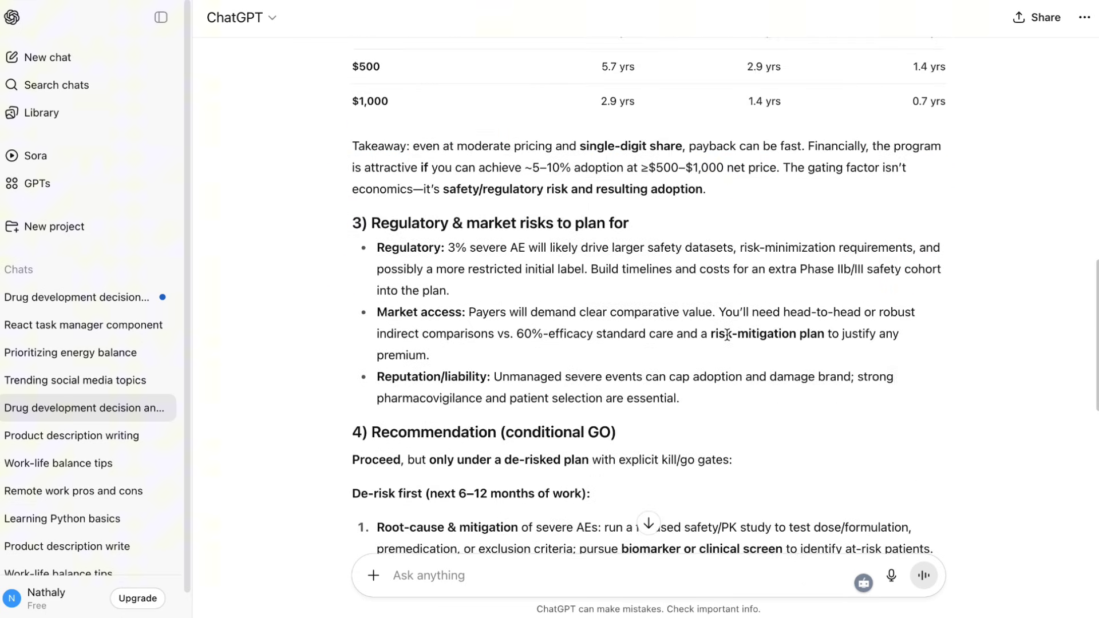
pyautogui.moveTo(351, 164); pyautogui.dragTo(690, 186)
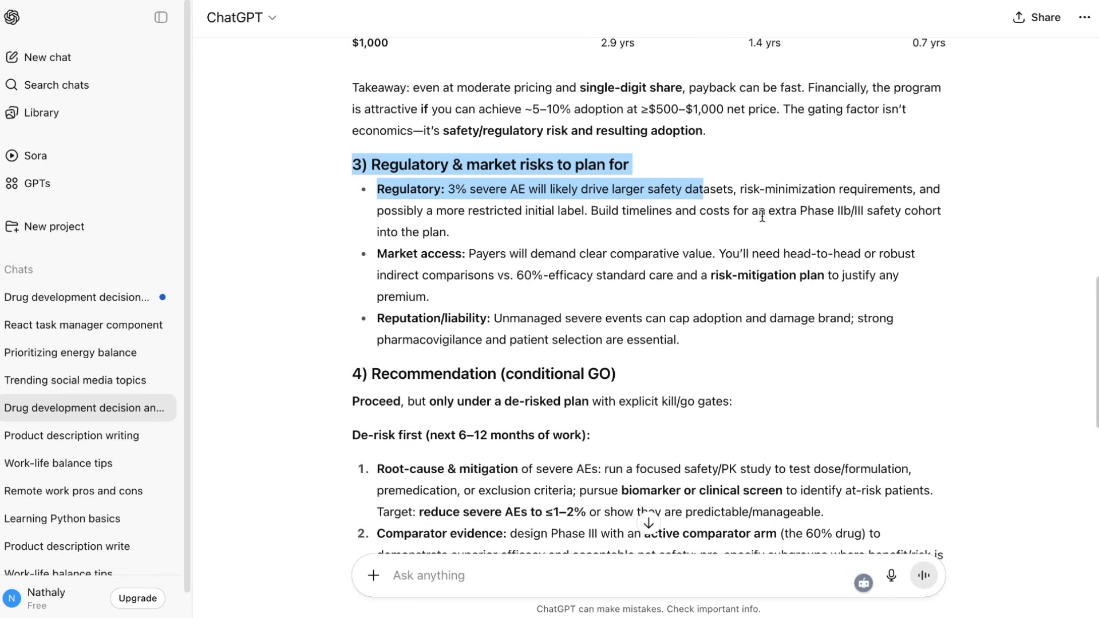
pyautogui.moveTo(762, 216); pyautogui.dragTo(828, 362)
pyautogui.scroll(-3, 844, 362)
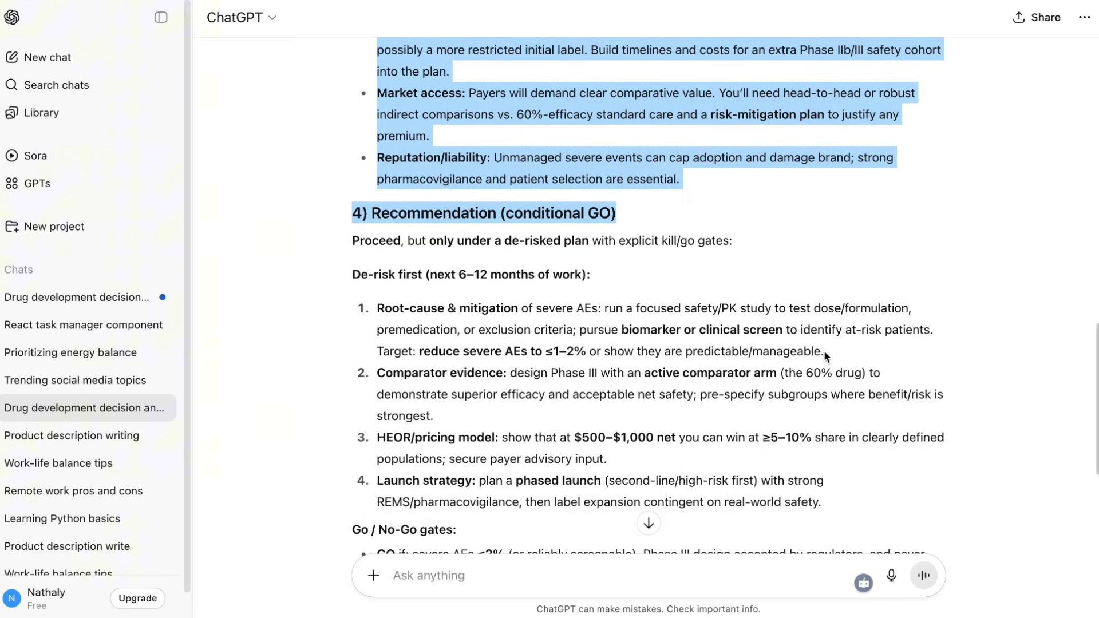
pyautogui.moveTo(638, 204); pyautogui.dragTo(389, 204)
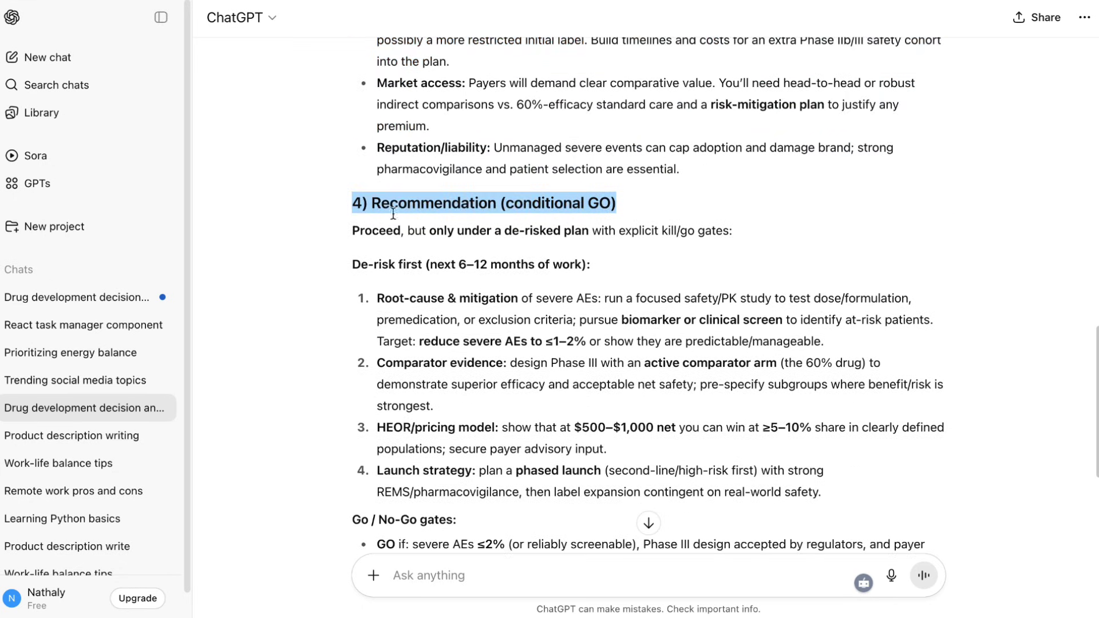
pyautogui.scroll(-6, 866, 311)
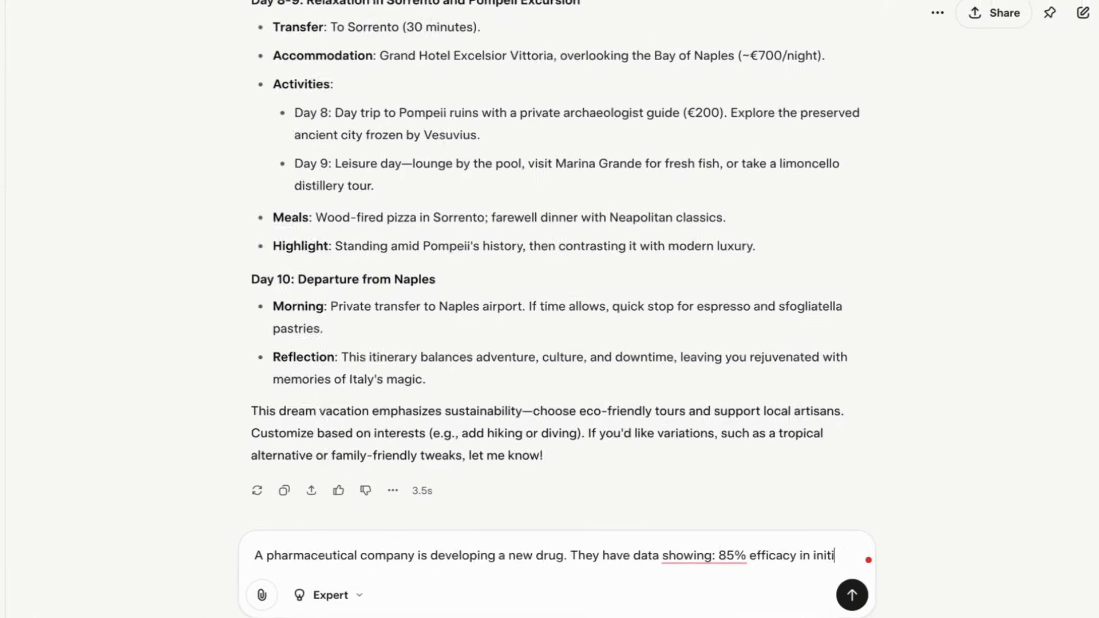
# Finish the drug-development prompt in Grok, including the $200M cost to market, and send it
pyautogui.write('ial trials, but a 1')
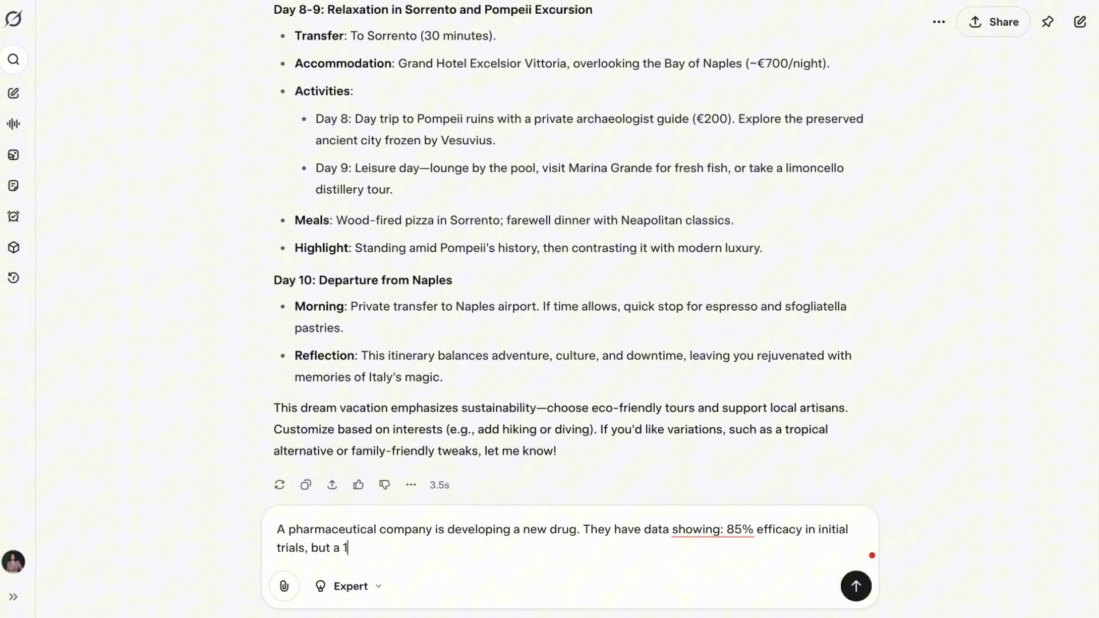
pyautogui.write('of mild side effects and 3% severe reactions. The drug costs $200M to bring to market, competitors have 60% efficacy drugs with 8% mild side effects, and the target market is 2 million patients annually. Should they proceed with development? Walk me through your reasoning step by step.')
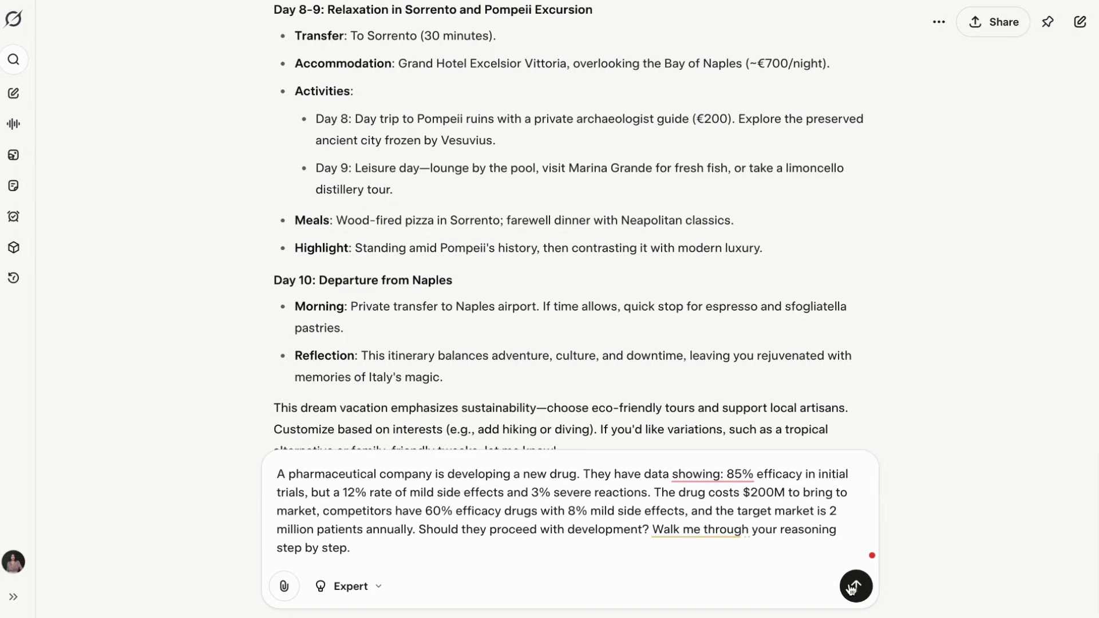
pyautogui.click(855, 587)
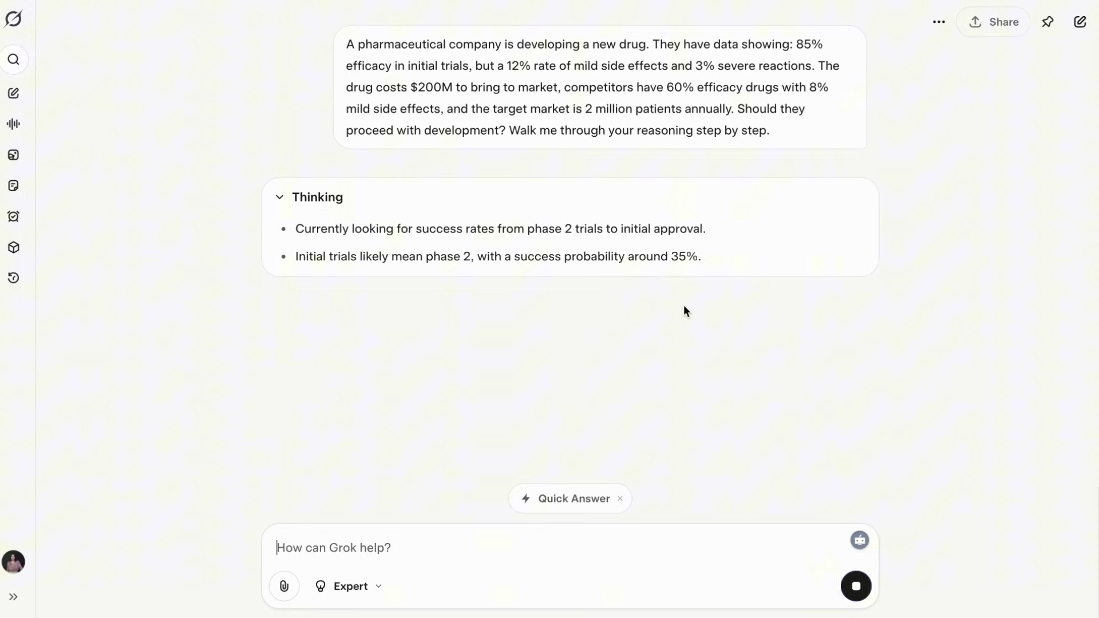
# Scroll Grok's answer, highlighting the Step 2, Step 3 and Recommendation headings in turn
pyautogui.scroll(2, 685, 311)
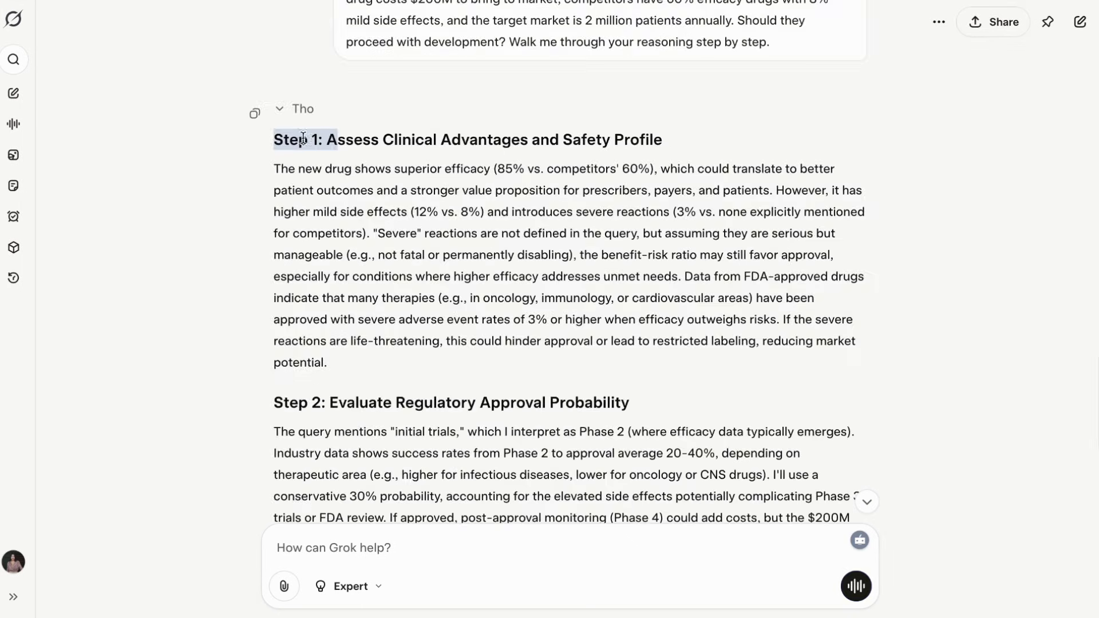
pyautogui.scroll(-3, 404, 144)
pyautogui.moveTo(631, 257); pyautogui.dragTo(359, 263)
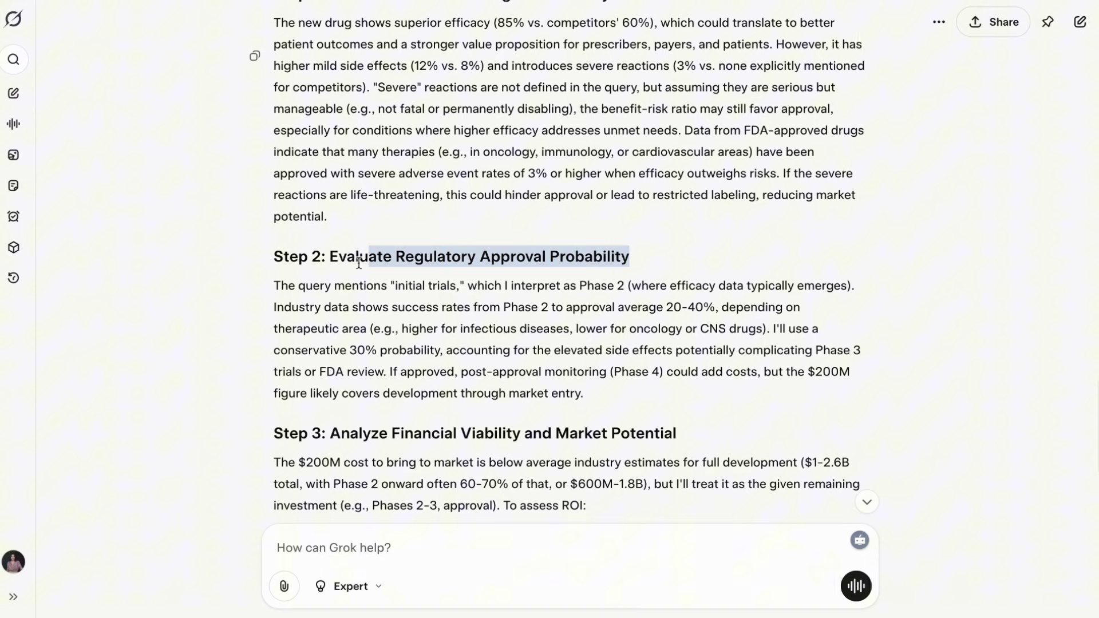
pyautogui.click(651, 259)
pyautogui.scroll(-3, 651, 259)
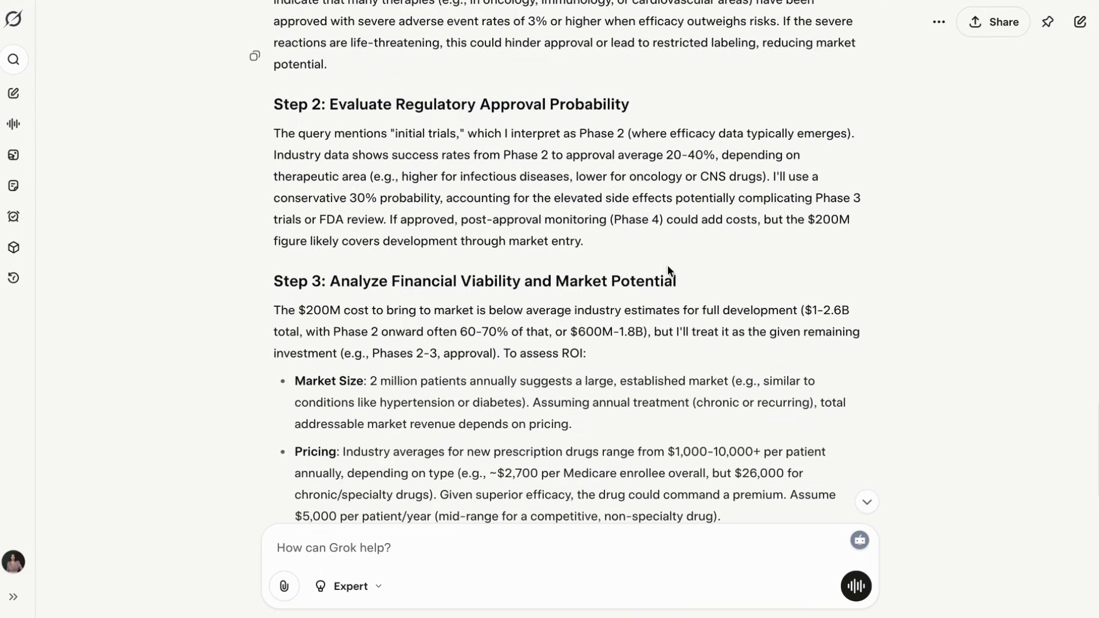
pyautogui.moveTo(551, 296); pyautogui.dragTo(326, 277)
pyautogui.click(680, 273)
pyautogui.scroll(-14, 681, 273)
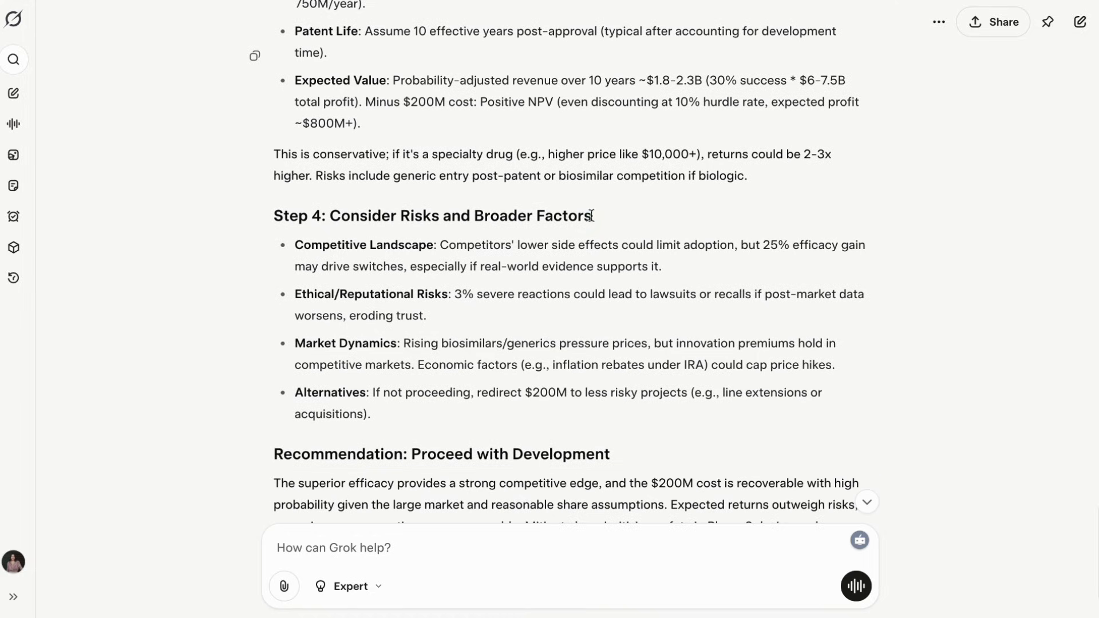
pyautogui.moveTo(593, 216); pyautogui.dragTo(325, 216)
pyautogui.scroll(-3, 637, 373)
pyautogui.moveTo(611, 331); pyautogui.dragTo(299, 332)
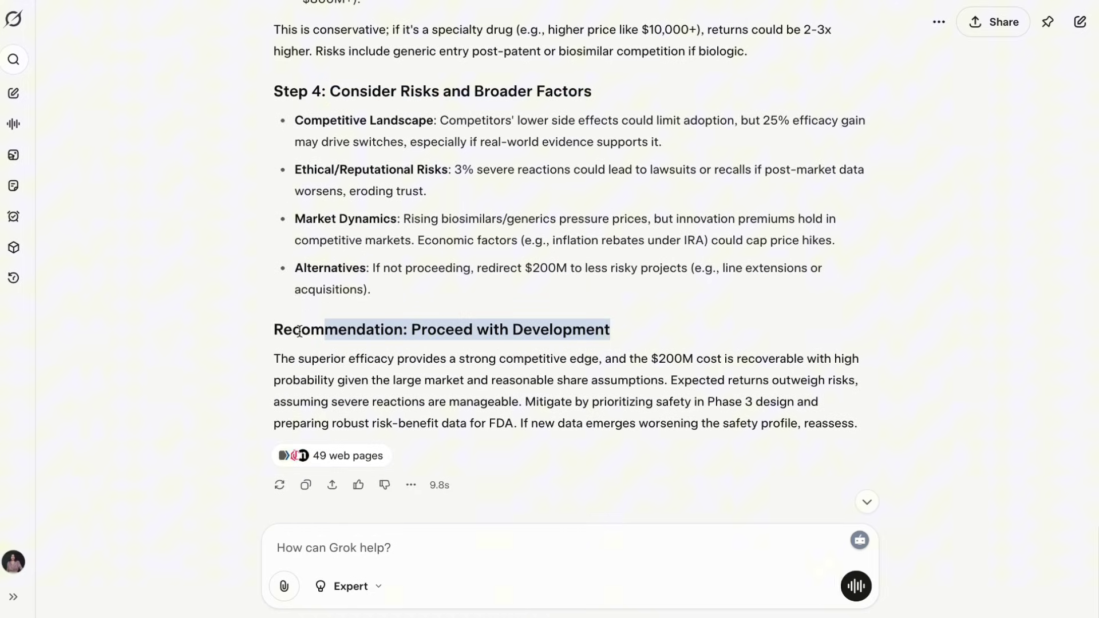
pyautogui.click(715, 358)
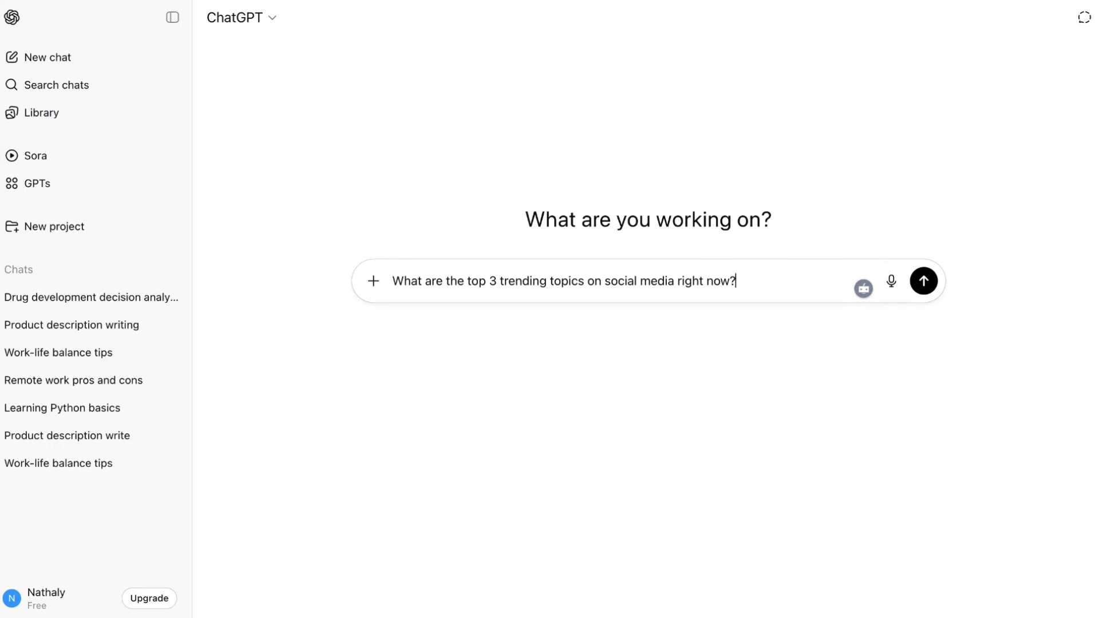
# Send the trending-topics question asking what people say and why, then read ChatGPT's reply
pyautogui.write('you tell me what people are saying about them and provide some context about why they are trending? I’m particularly interested in any viral posts or memes that are gaining traction today.')
pyautogui.press('Return')
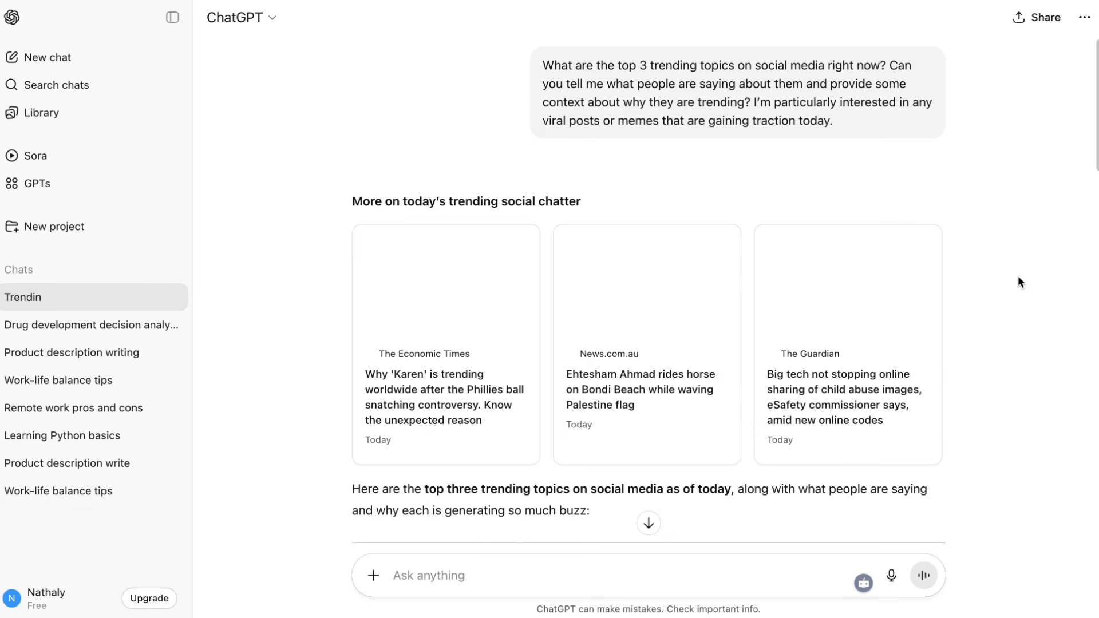
pyautogui.scroll(-3, 1021, 380)
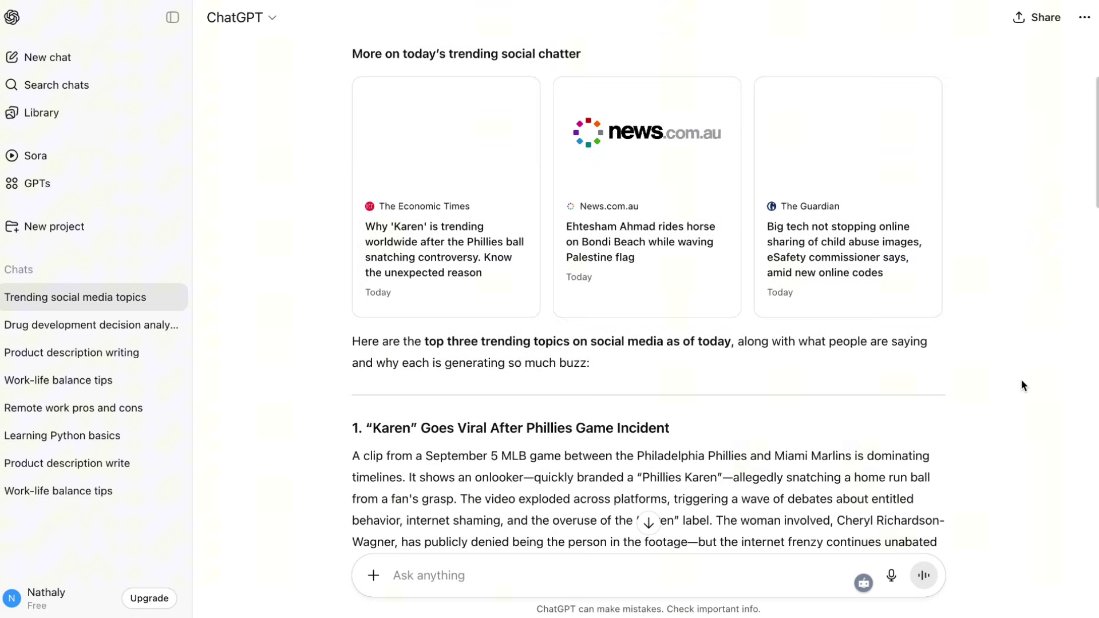
pyautogui.scroll(-8, 1022, 380)
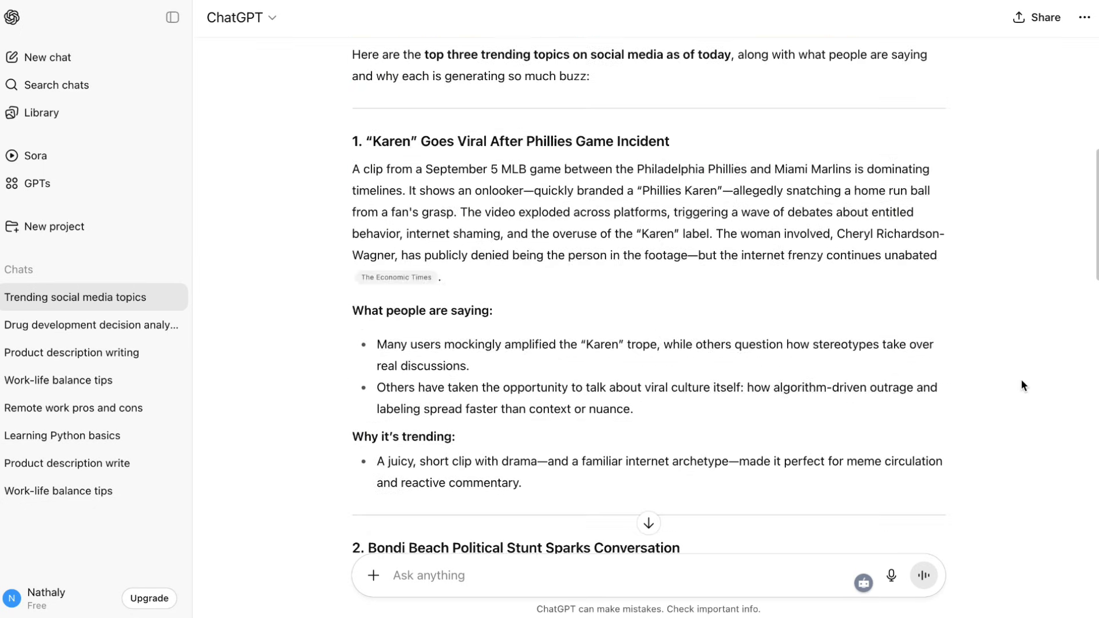
pyautogui.scroll(-3, 1022, 380)
pyautogui.scroll(-15, 1021, 380)
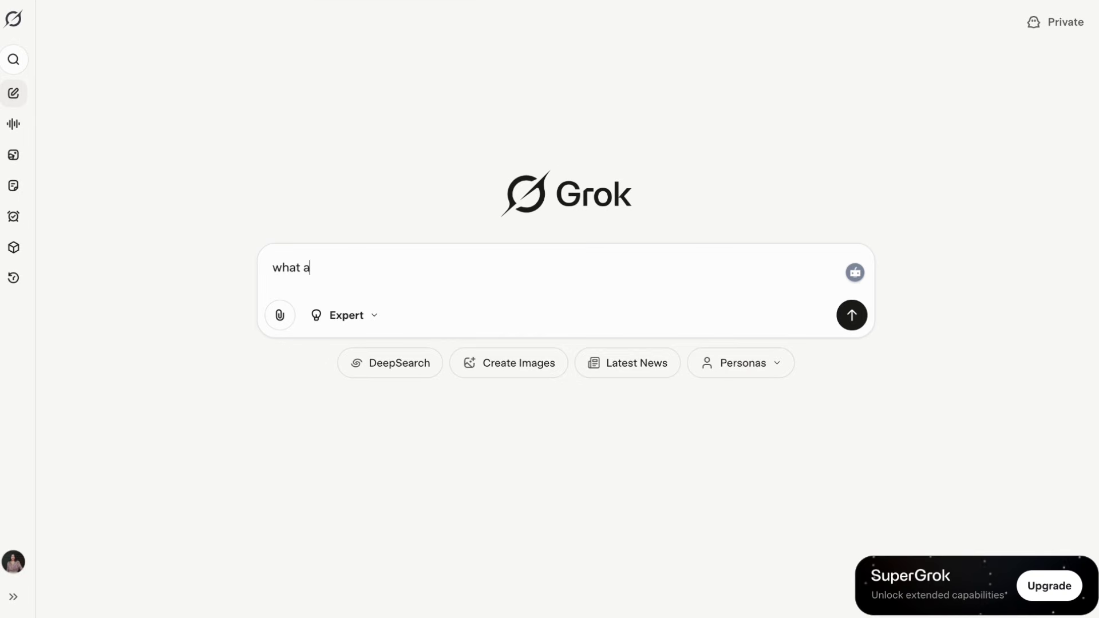
# Send the same trending-topics question to Grok and scroll to the top of its reply
pyautogui.write("e top 3 trending topics on social media right now? Can you tell me what people are saying about them and provide some context about why they are trending?  I'm particularly interested in any viral posts or memes that are gaining traction today.")
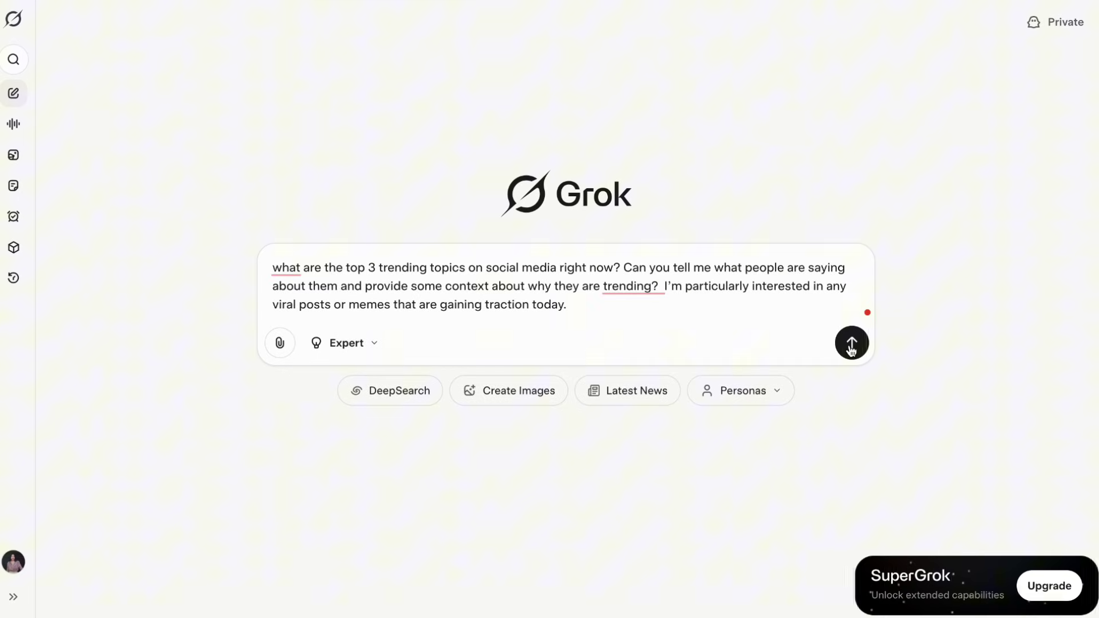
pyautogui.click(852, 344)
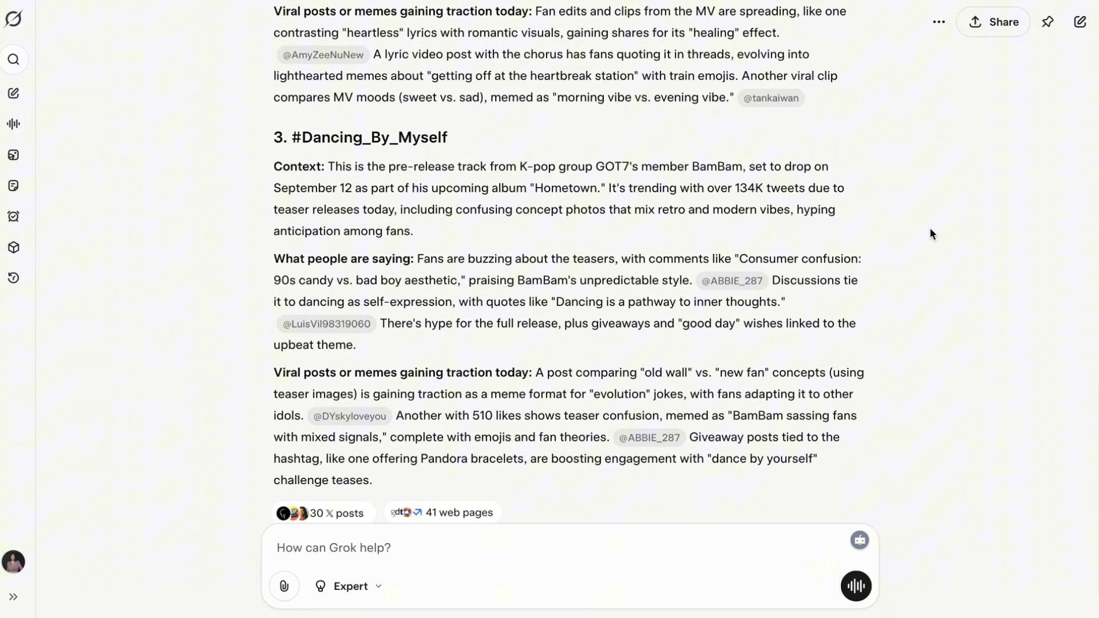
pyautogui.scroll(7, 931, 229)
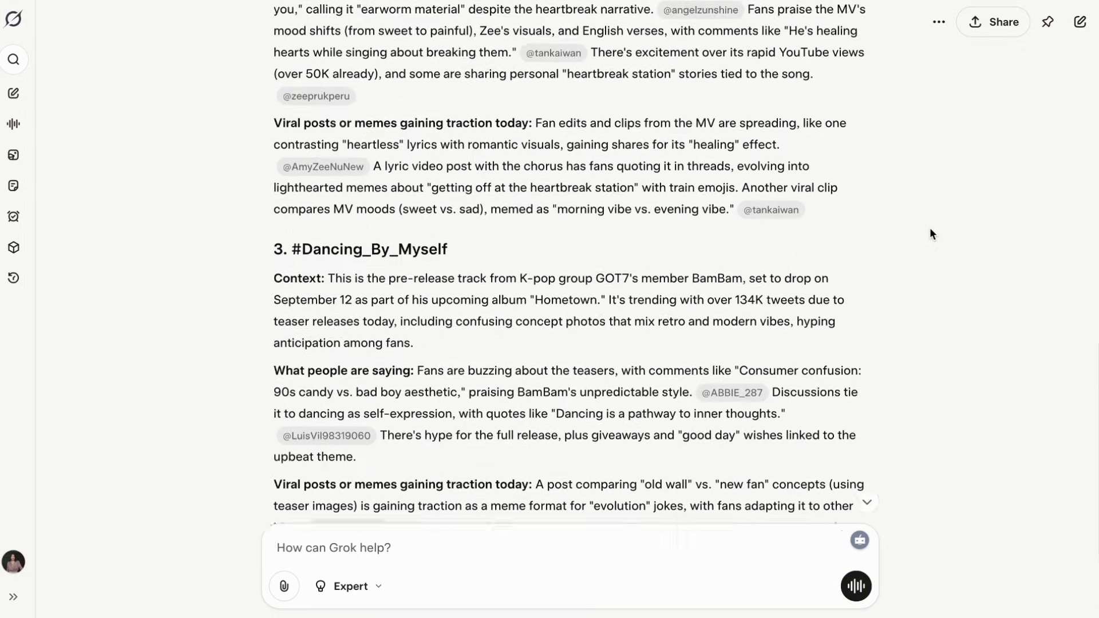
pyautogui.scroll(9, 930, 228)
# Highlight the #VMAs and following section headings, reading to the end of the answer
pyautogui.moveTo(633, 121); pyautogui.dragTo(271, 123)
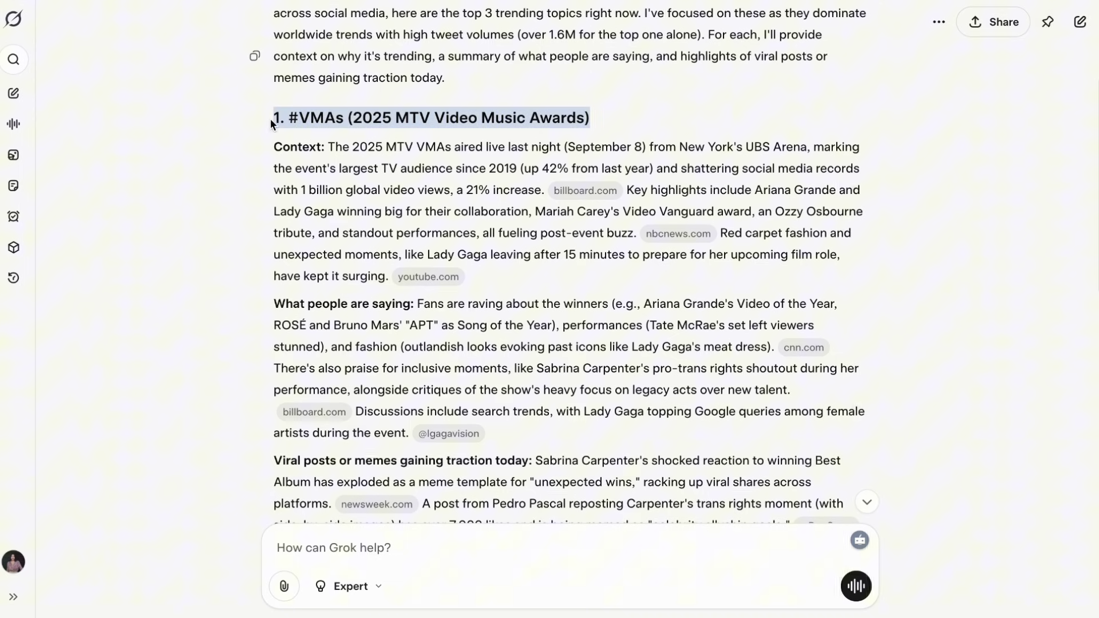
pyautogui.scroll(-6, 692, 189)
pyautogui.moveTo(459, 247); pyautogui.dragTo(272, 252)
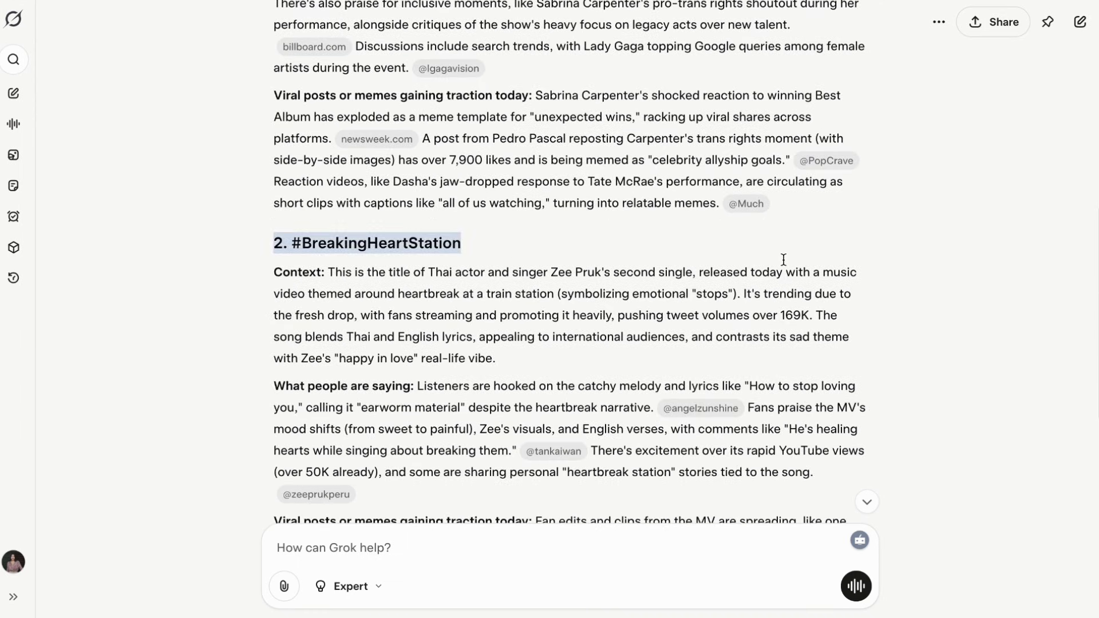
pyautogui.scroll(-1, 785, 261)
pyautogui.scroll(-6, 783, 258)
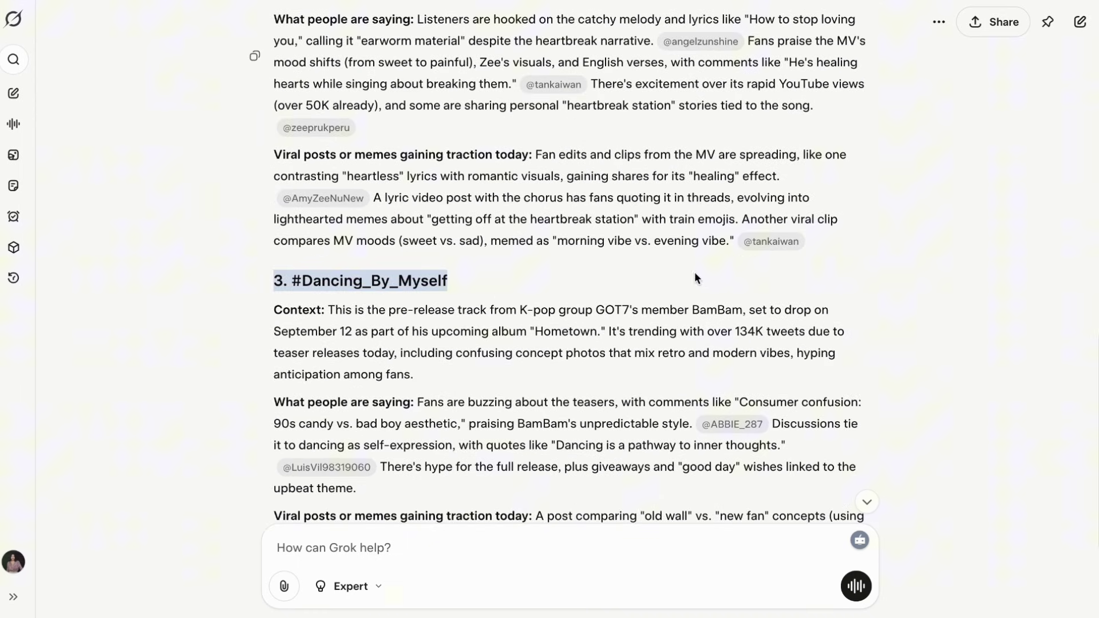
pyautogui.scroll(-4, 757, 273)
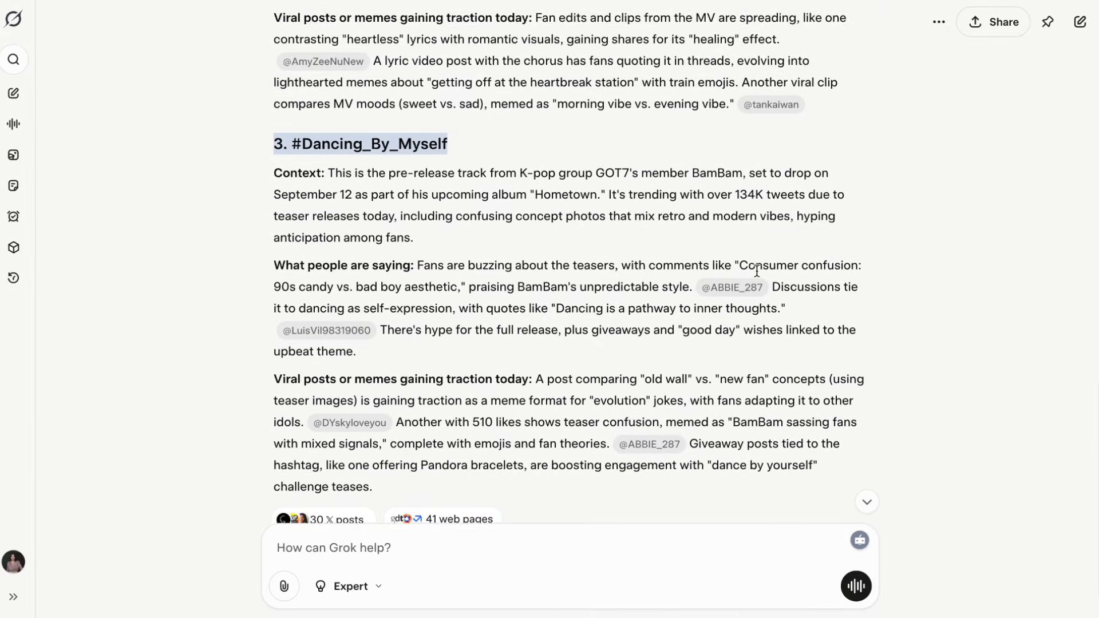
pyautogui.click(327, 547)
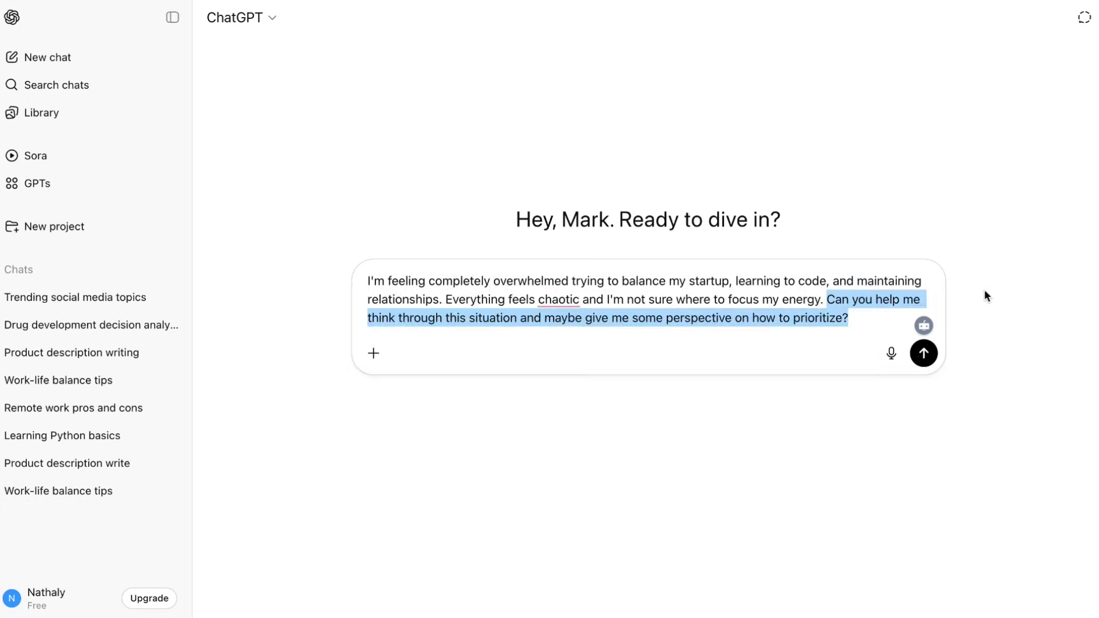
# Send the startup, coding and relationships prioritisation question and highlight the three domain sections
pyautogui.press('Return')
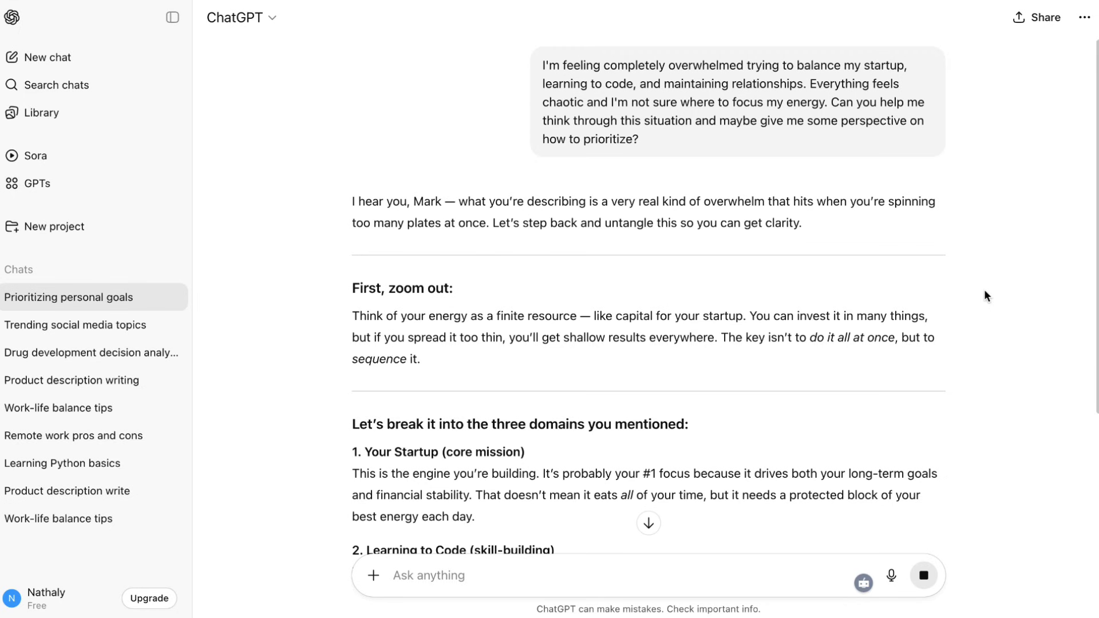
pyautogui.scroll(-5, 985, 292)
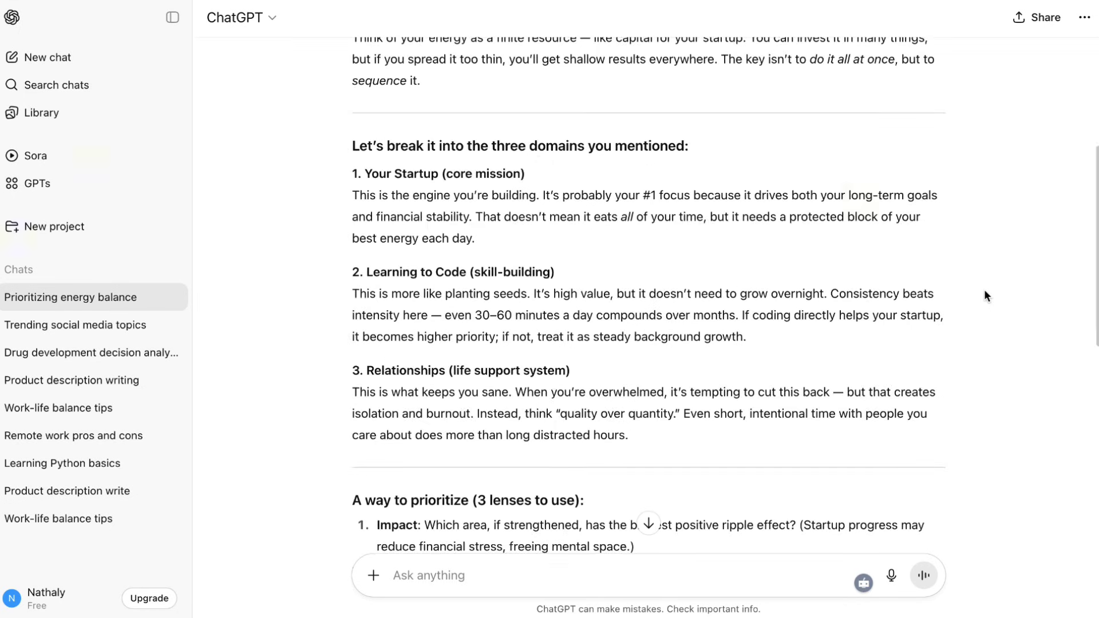
pyautogui.scroll(-1, 985, 292)
pyautogui.moveTo(361, 102); pyautogui.dragTo(647, 396)
# Follow up with 'yes, help me with a concrete weekly plan'
pyautogui.click(898, 364)
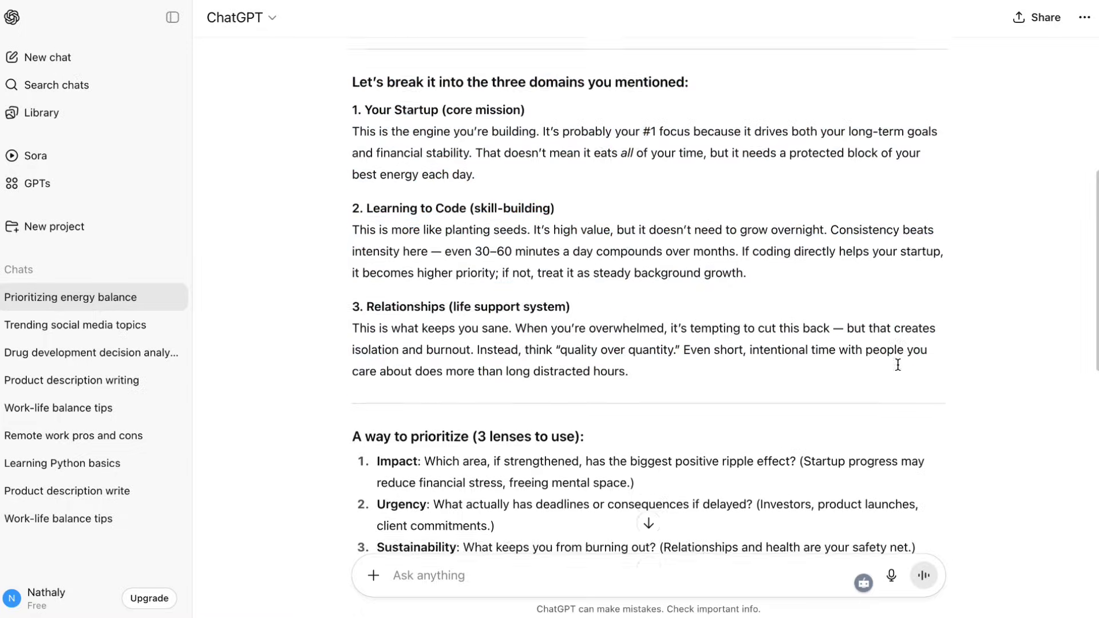
pyautogui.write('yes, help me with a concrete weekly plan')
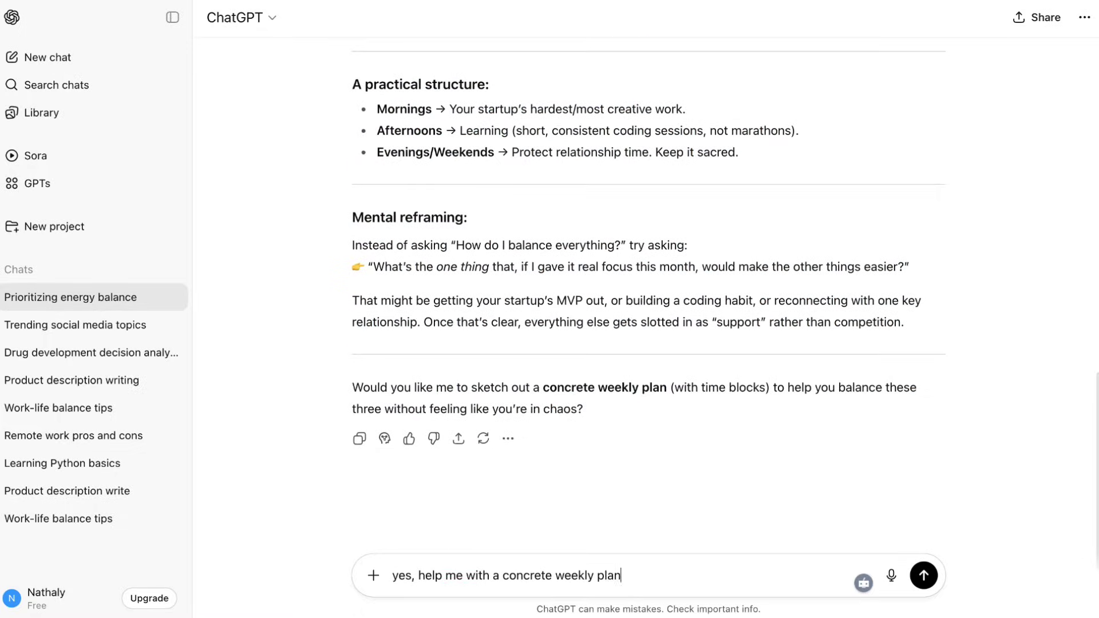
pyautogui.press('Return')
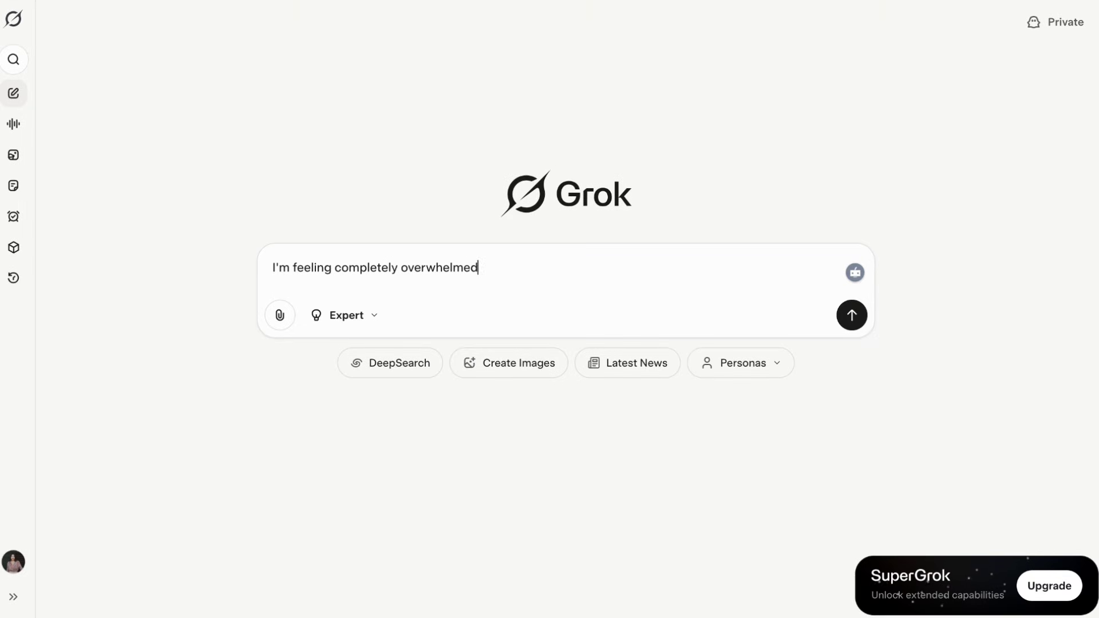
# Send the prioritisation question to Grok, then follow up with 'can you be more specific?'
pyautogui.write("trying to balance my startup, learning to code, and maintaining relationships. Everything feels chaotic and I'm not sure where to focus my energy. Can you help me think through this situation and maybe give me some perspective on how to prioritize?")
pyautogui.click(853, 346)
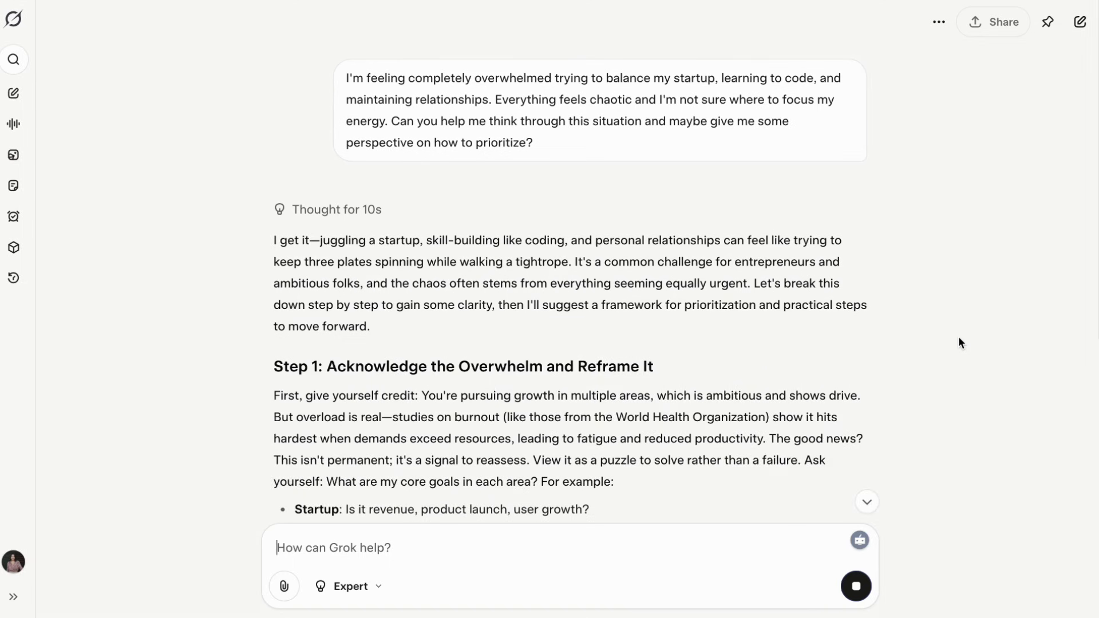
pyautogui.scroll(-7, 771, 270)
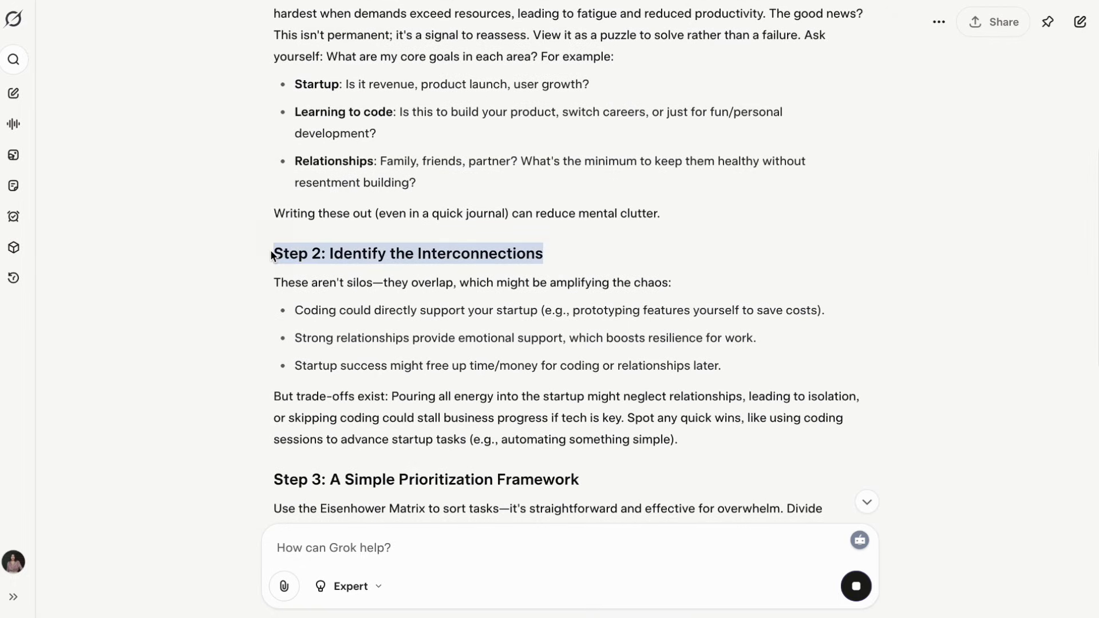
pyautogui.scroll(-4, 778, 267)
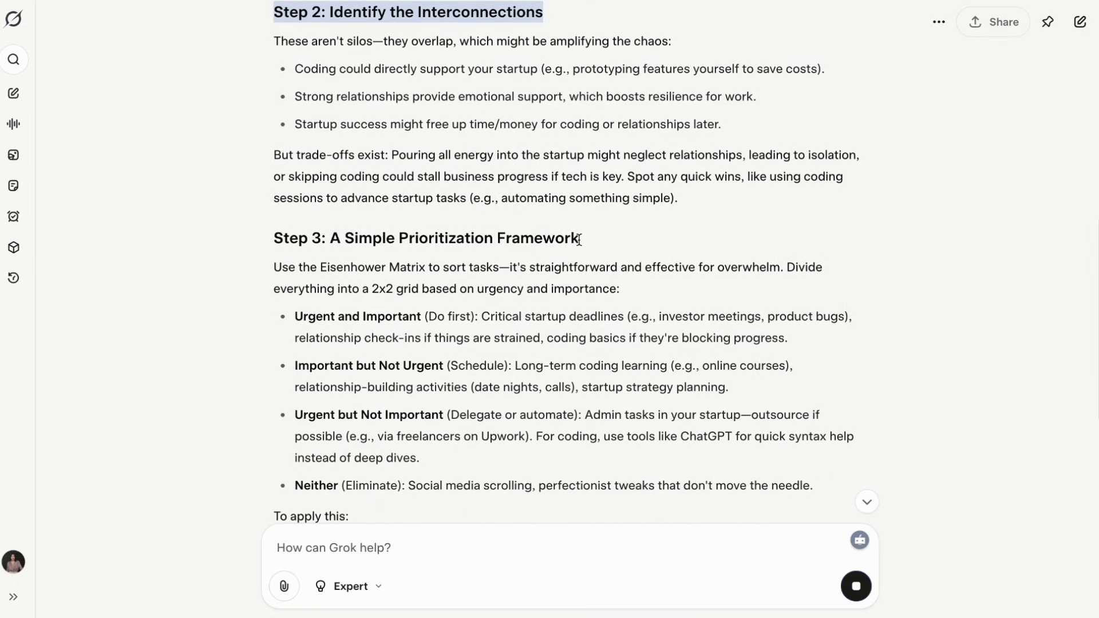
pyautogui.moveTo(580, 239); pyautogui.dragTo(273, 238)
pyautogui.write('can you be more specific?')
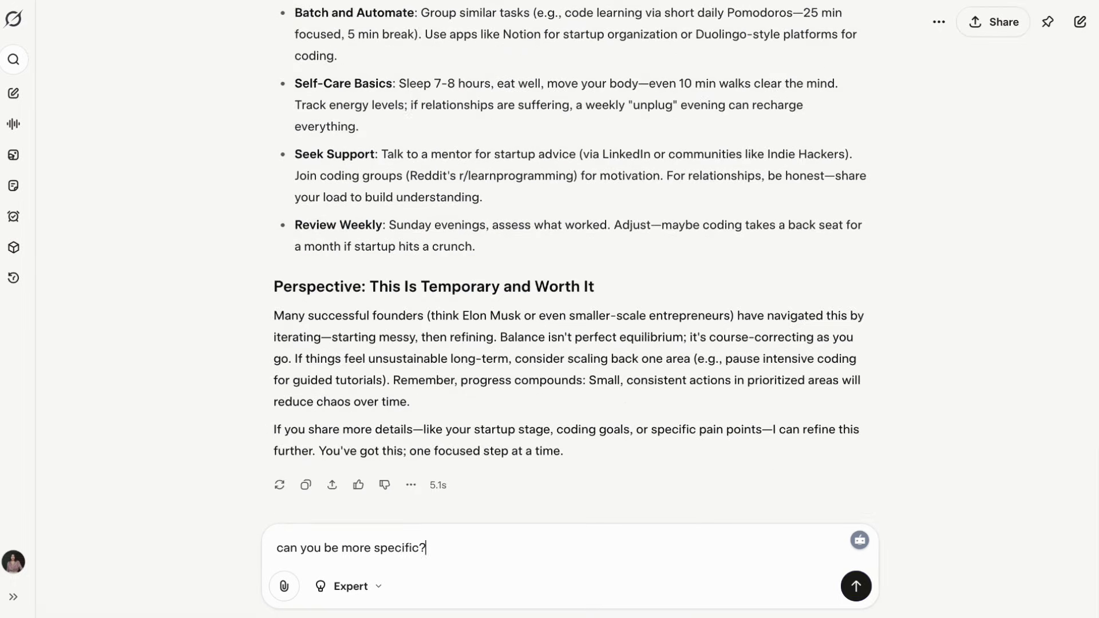
pyautogui.press('Return')
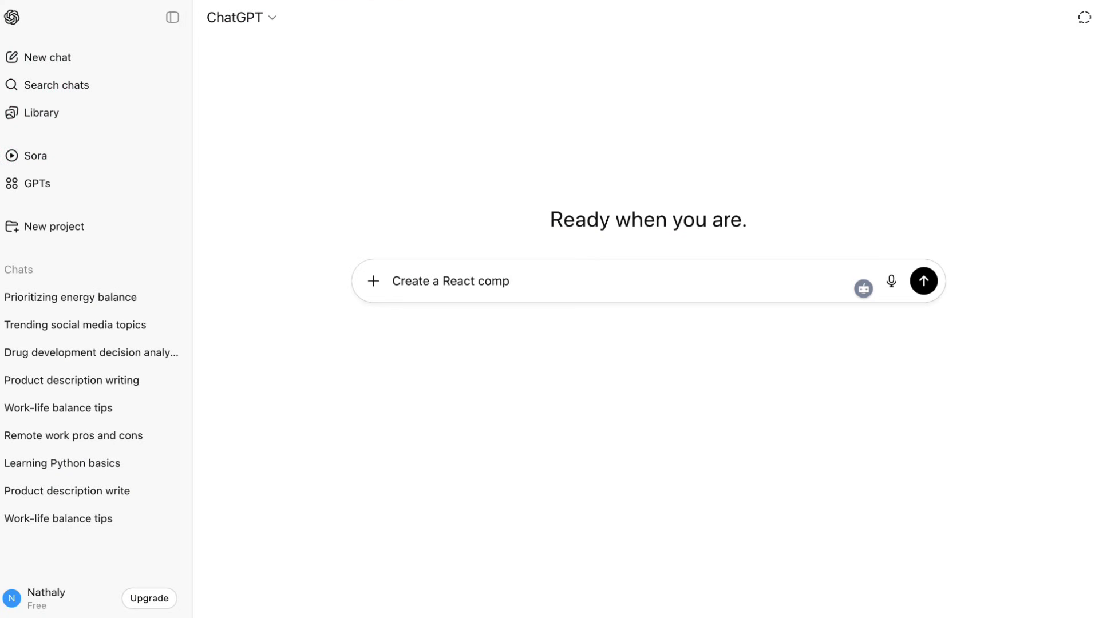
# Send the React task-manager request (drag-and-drop, priority colours, progress bar) and scroll to the code
pyautogui.write('for a modern task management app. It should have: a clean, professional design with drag-and-drop functionality for reordering tasks, the ability to add/edit/delete tasks, priority levels (high/medium/low) with color coding, and a progress bar showing completion percentage. Make it responsive and include smooth animations. Provide clean, well-commented code.')
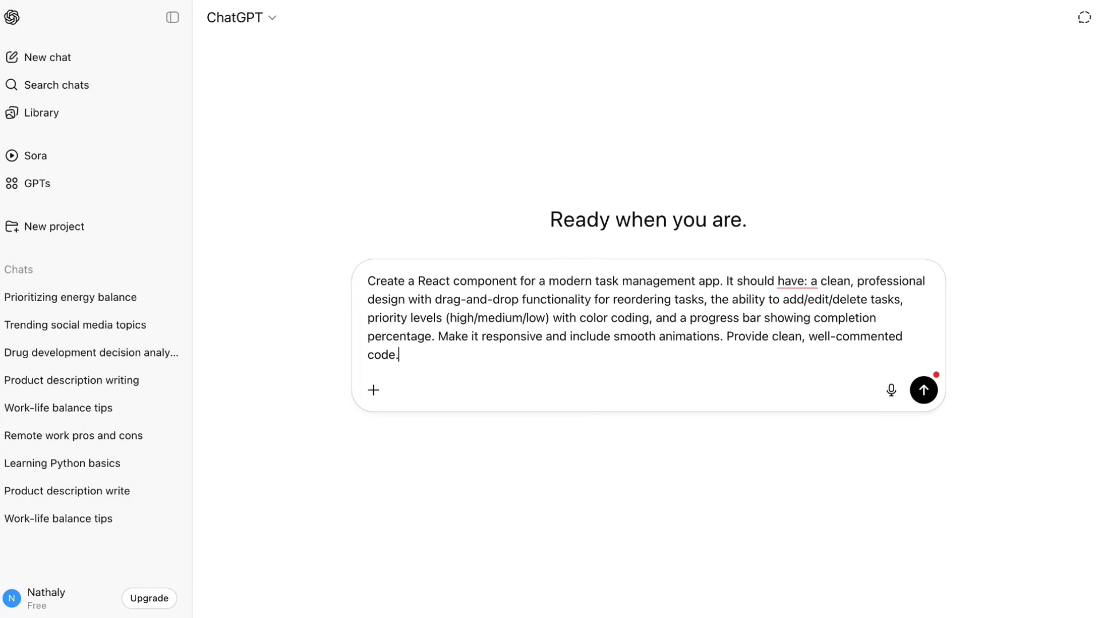
pyautogui.press('Return')
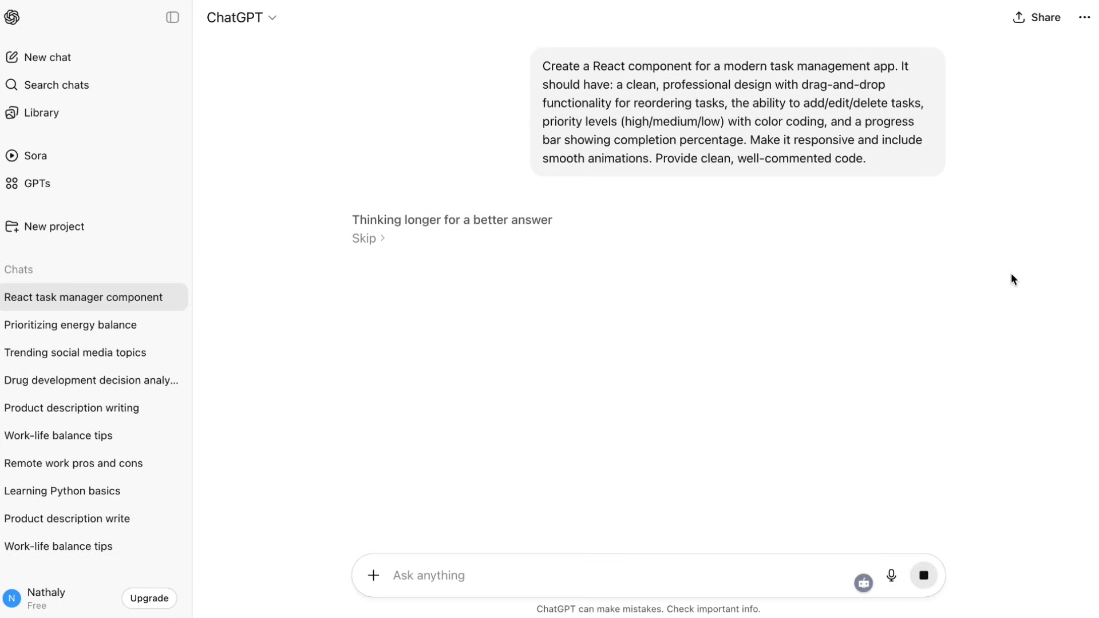
pyautogui.scroll(-3, 1002, 226)
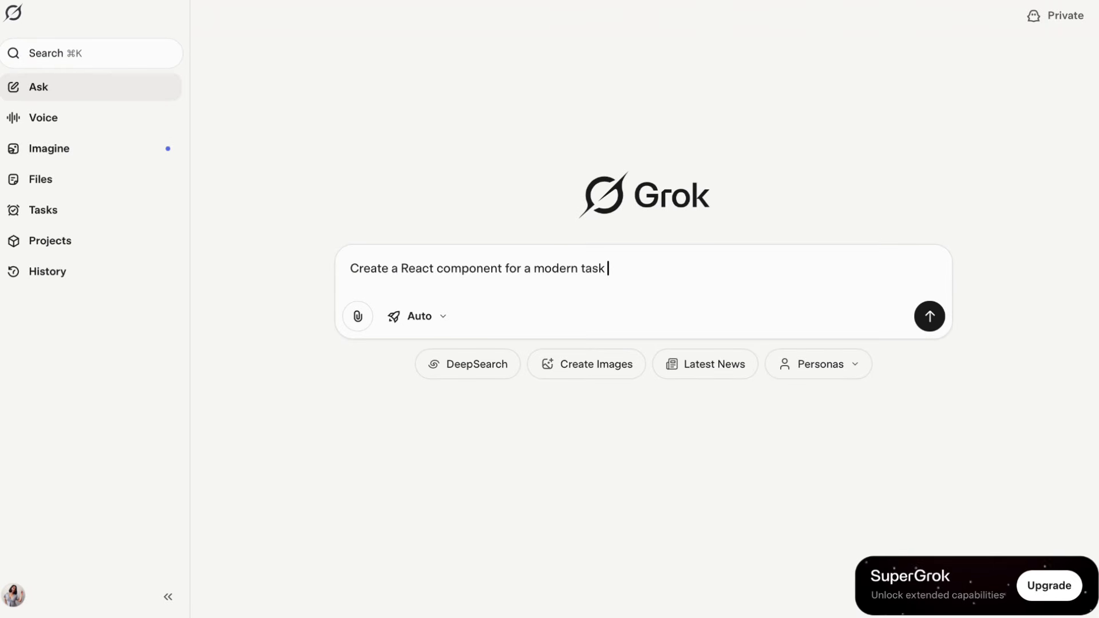
# Send Grok the React task manager prompt with clean design and drag-and-drop, then review the jsx code
pyautogui.write('app. It should have: a clean, professional design with a drag-and-drop functionality for reordering tasks, the ability to add/edit/delete tasks, priority levels (high, medium, low) with color coding, and a progress bar showing completion percentage. Make it responsive and include smooth animations. Provide clean, well-commented code.')
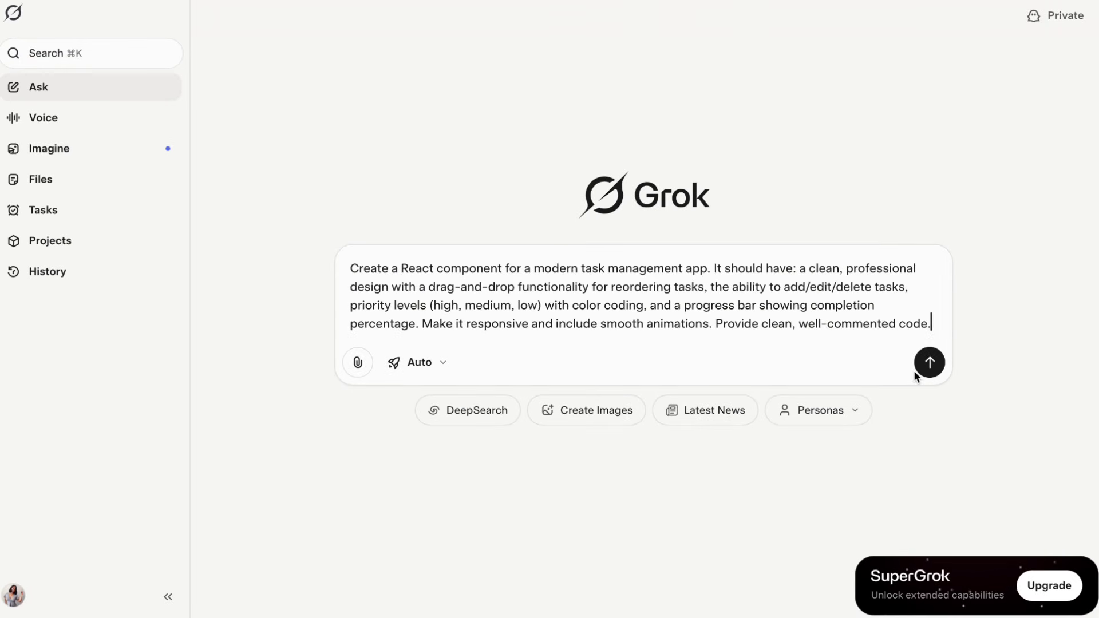
pyautogui.click(930, 363)
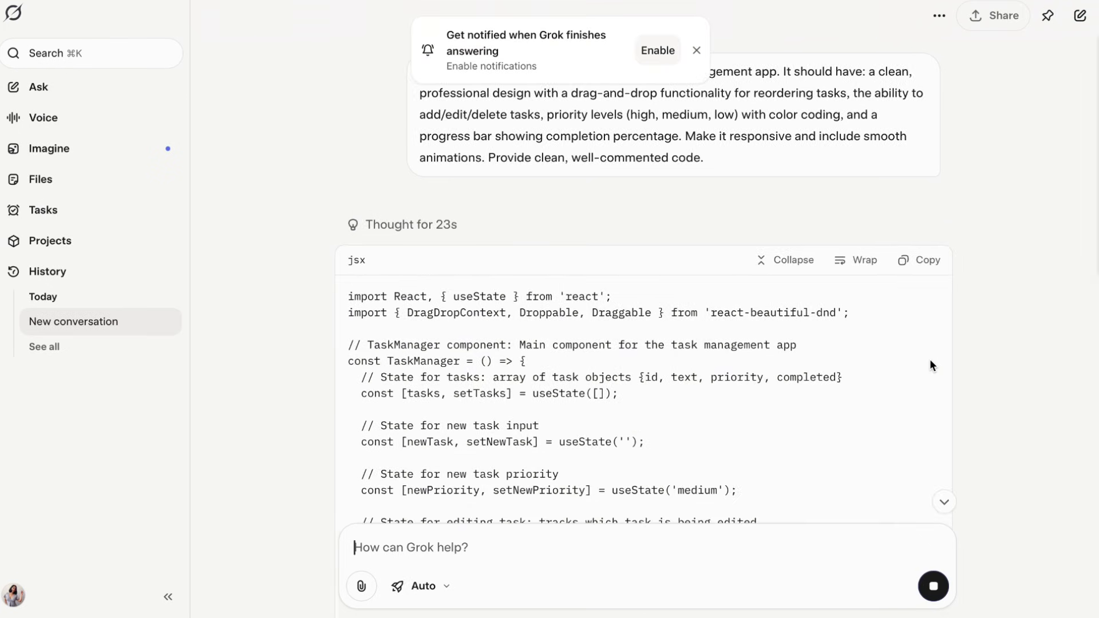
pyautogui.scroll(-4, 984, 228)
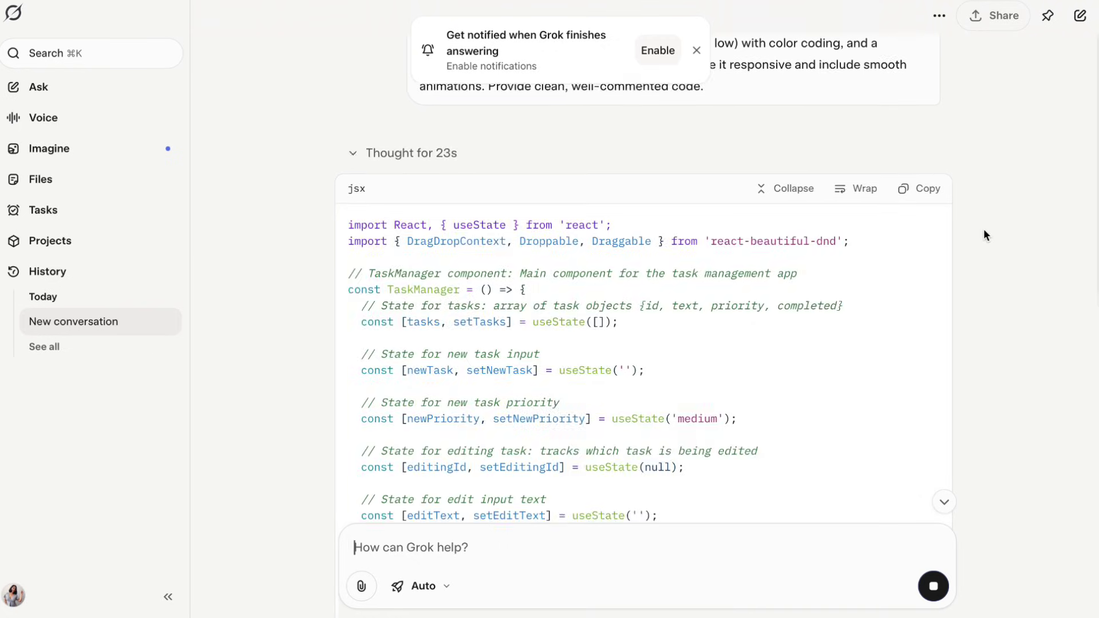
pyautogui.scroll(-4, 984, 235)
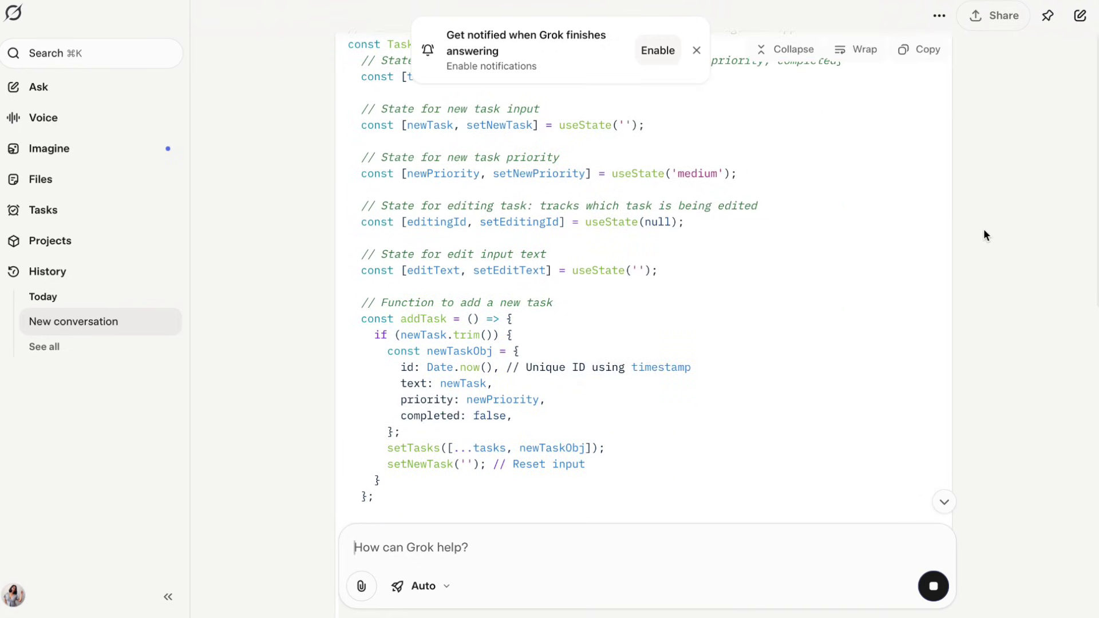
pyautogui.scroll(-7, 984, 235)
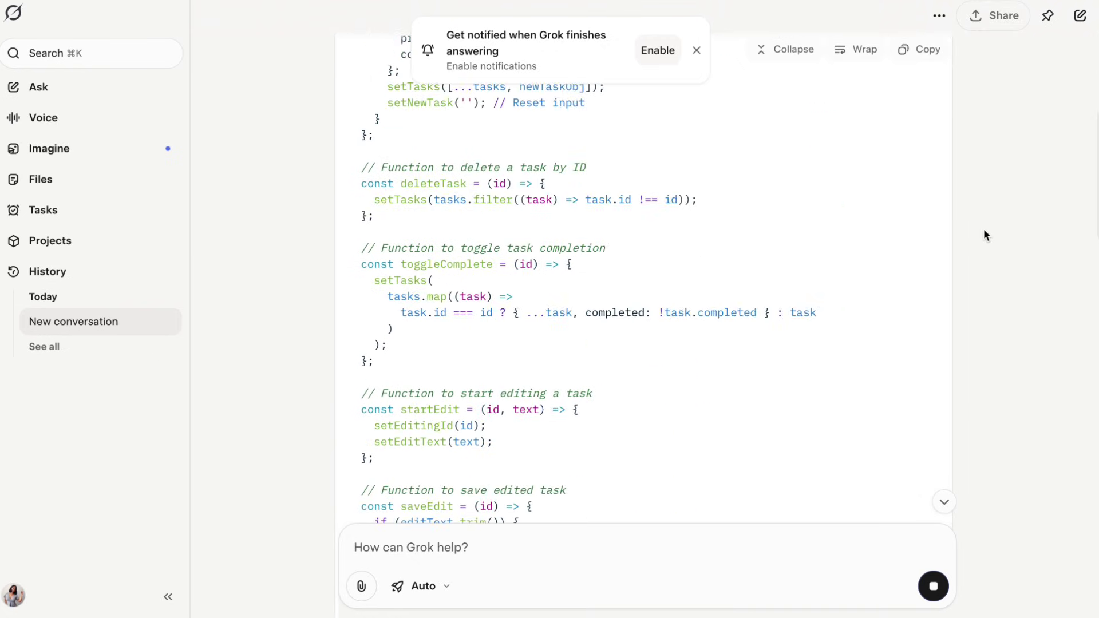
pyautogui.scroll(-10, 984, 235)
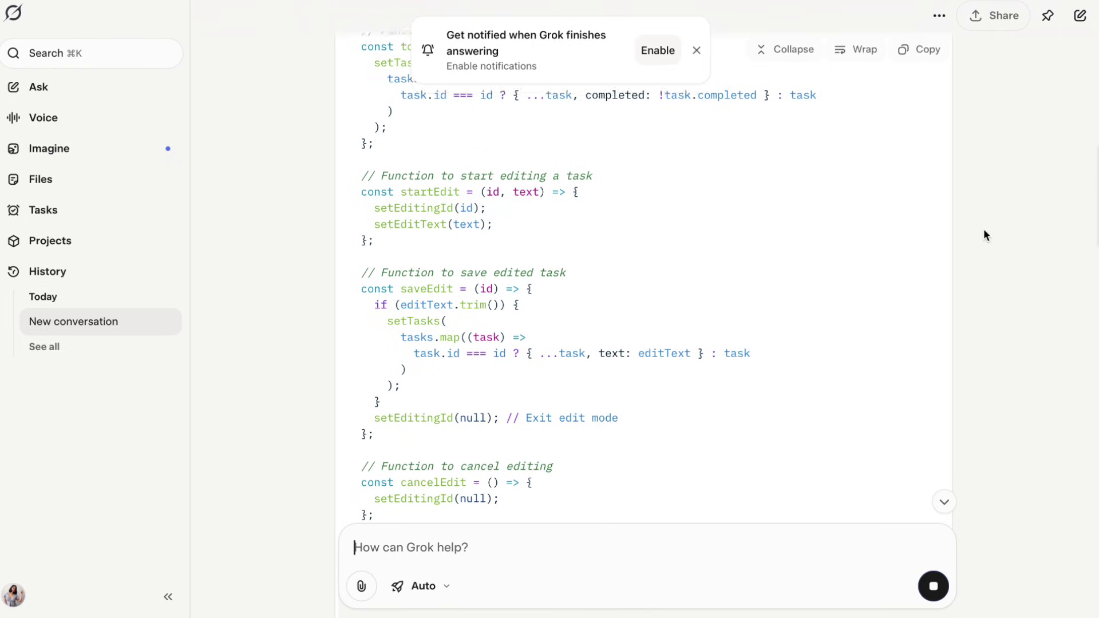
pyautogui.scroll(-8, 984, 234)
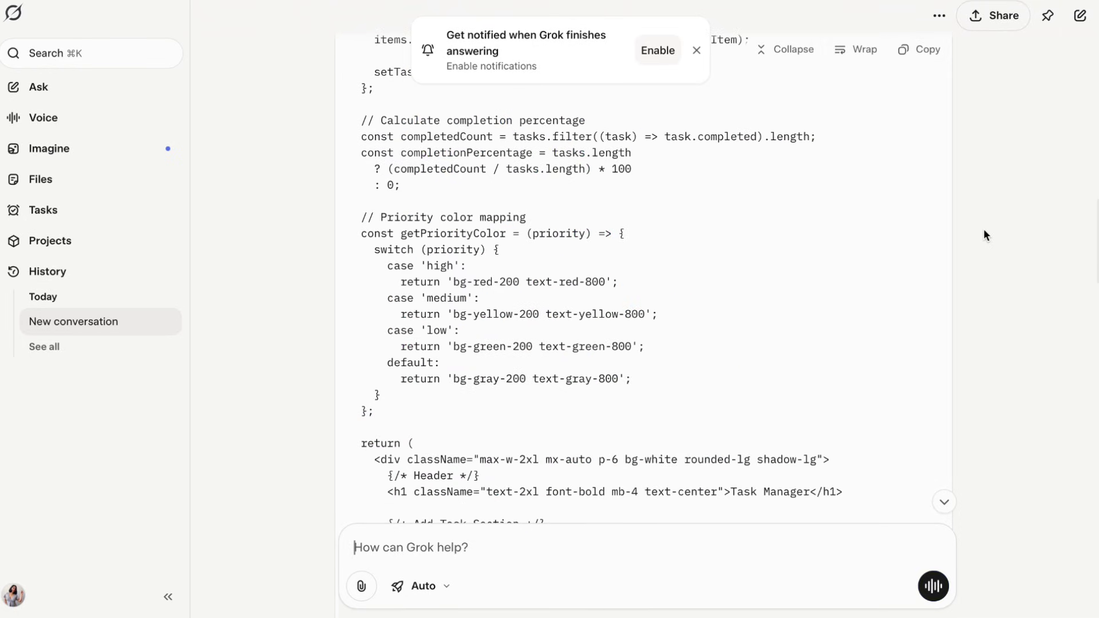
pyautogui.scroll(-14, 984, 232)
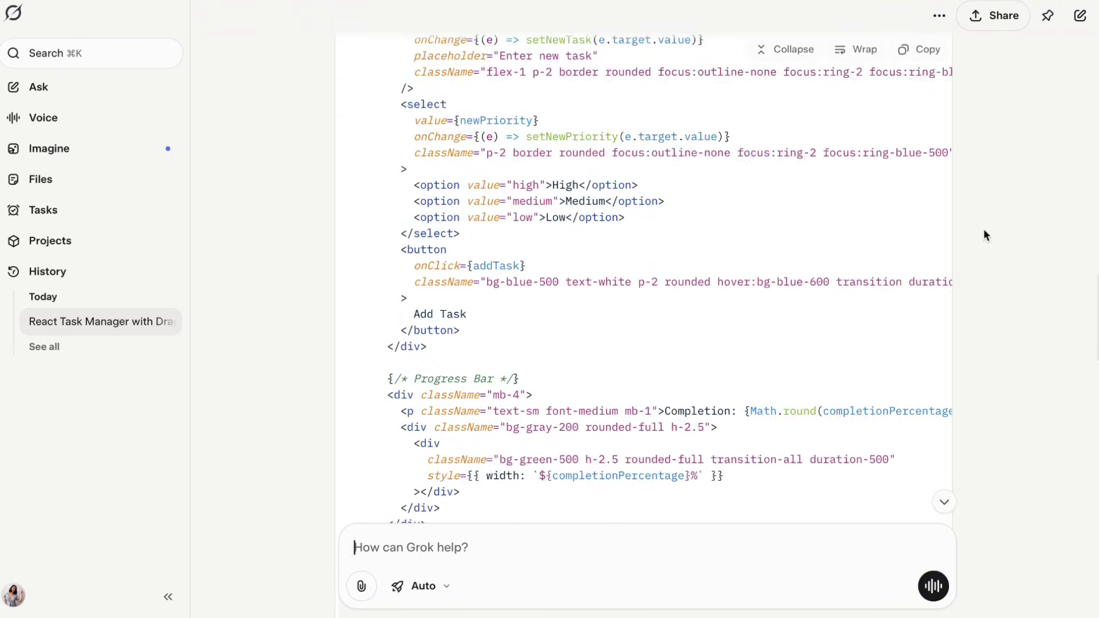
pyautogui.scroll(-15, 983, 231)
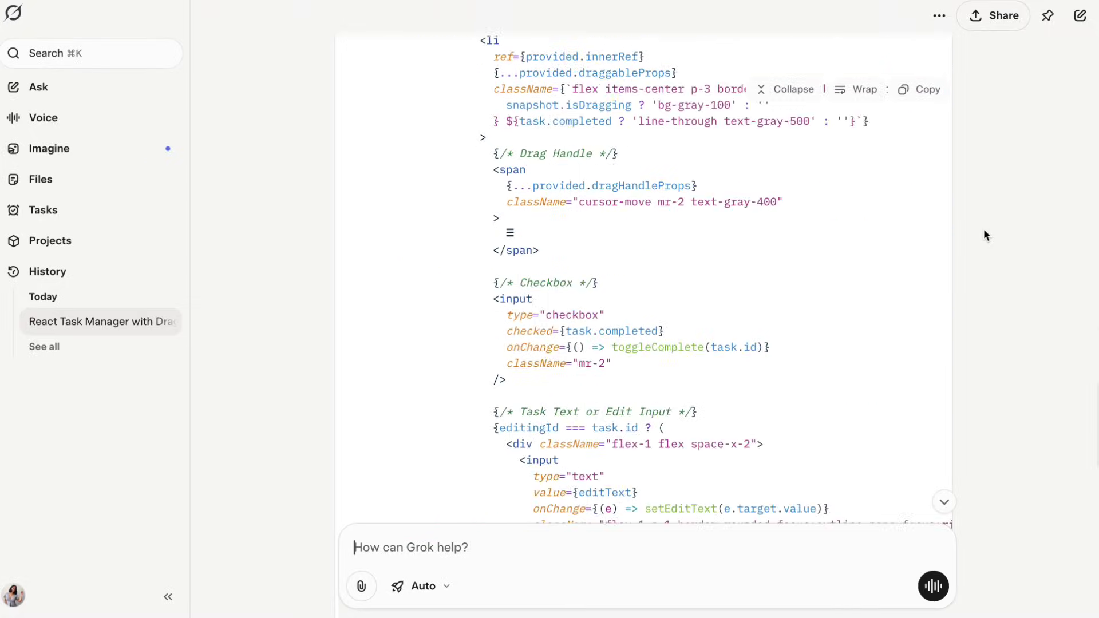
pyautogui.scroll(-5, 983, 234)
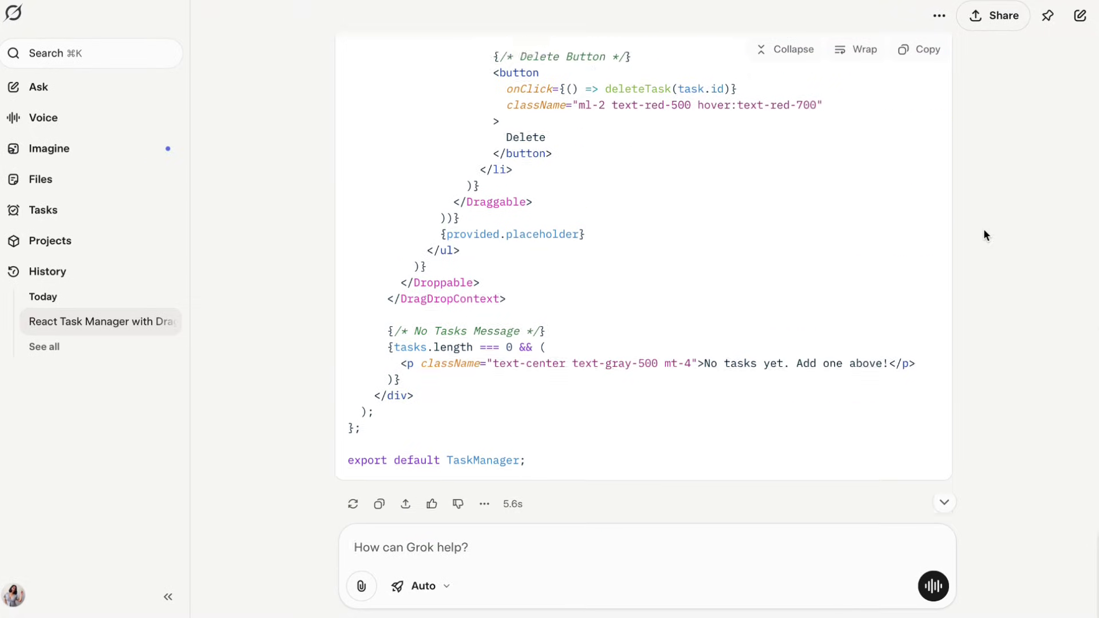
pyautogui.scroll(13, 984, 235)
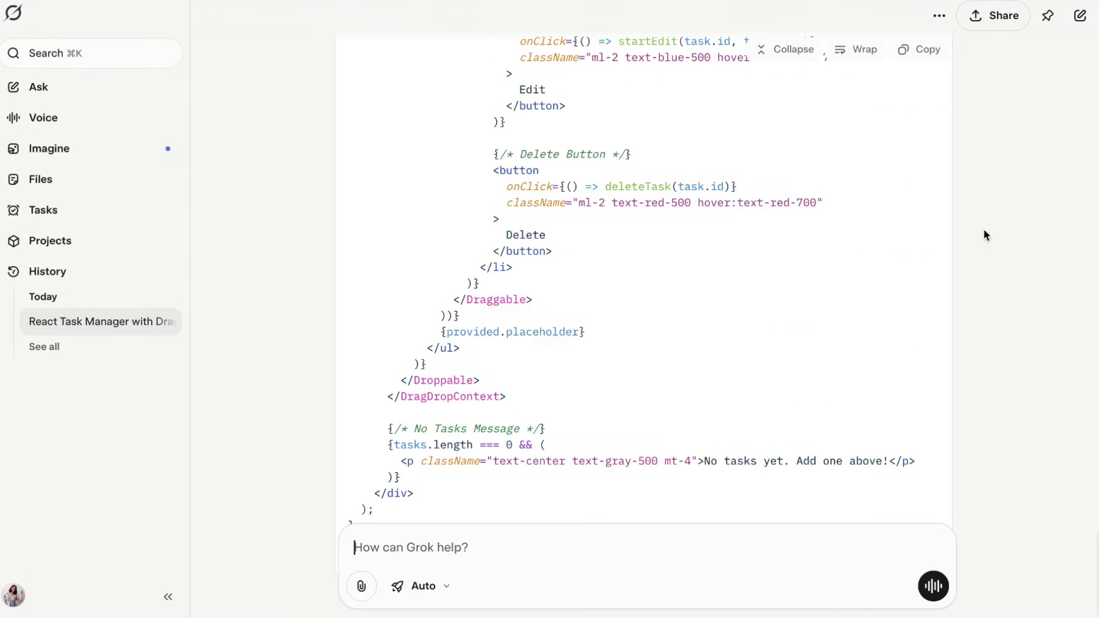
# Copy Grok's generated task manager jsx code
pyautogui.click(922, 57)
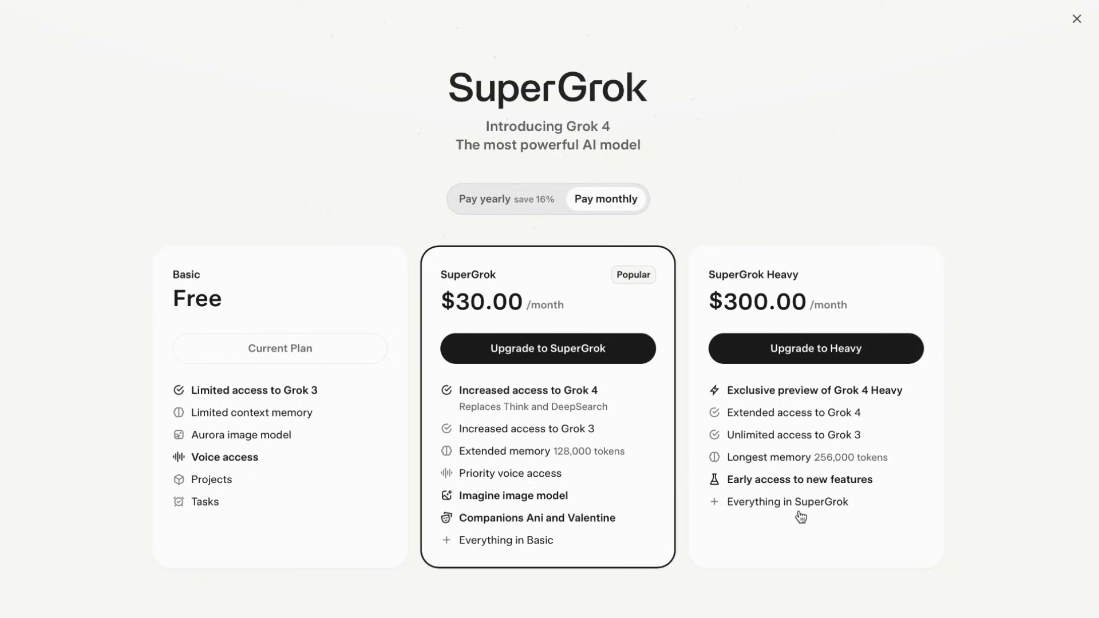
# Switch the SuperGrok plans to yearly billing: SuperGrok $300.00/year, Heavy $3,000.00/year
pyautogui.click(485, 202)
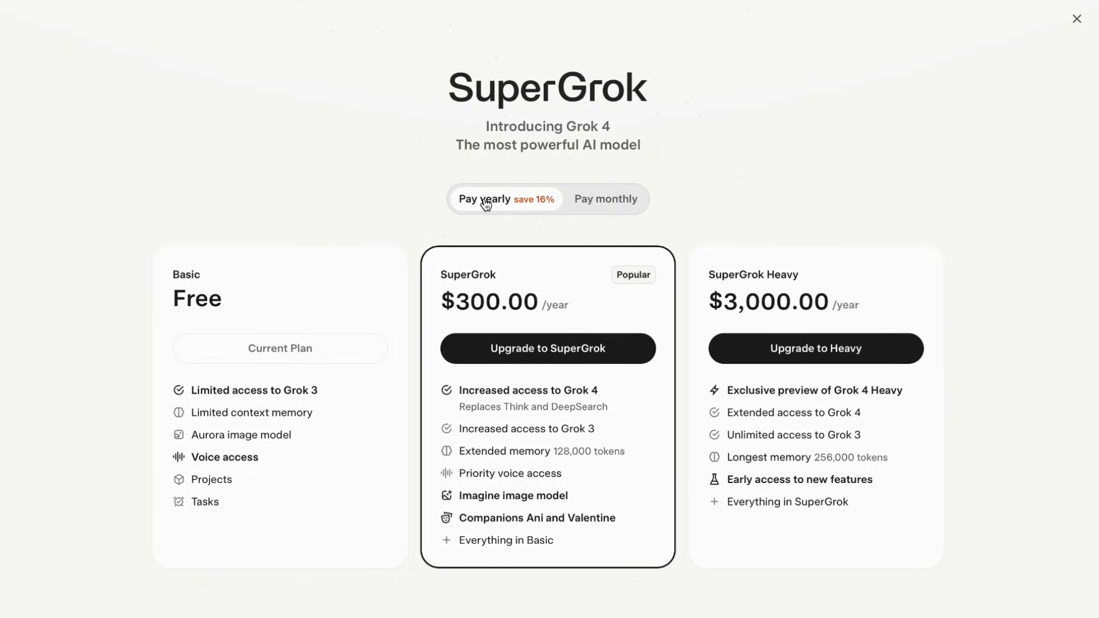